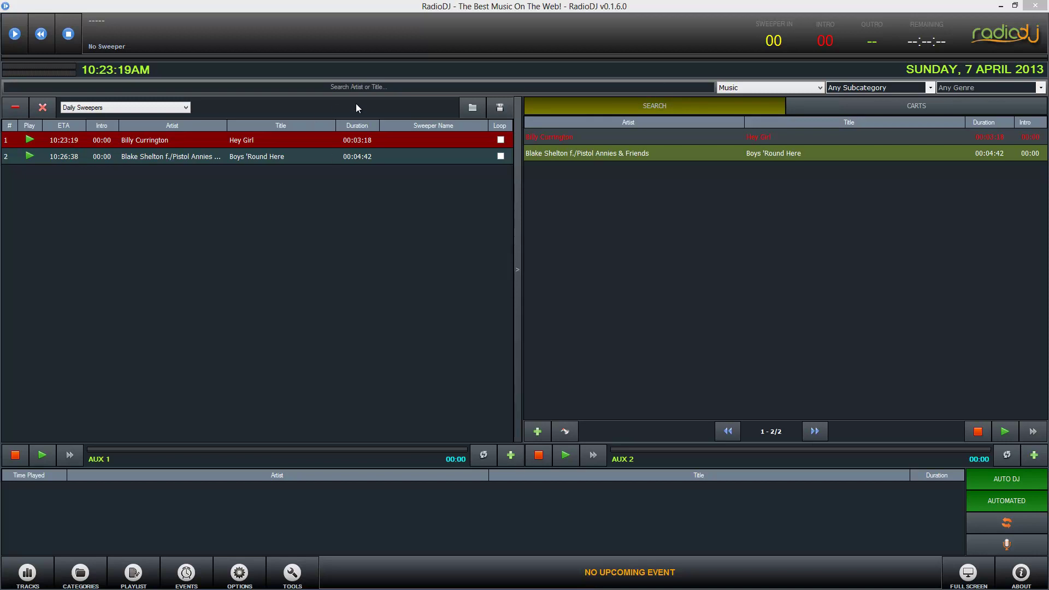
- Minimize RadioDJ to reveal the edcast-reborn project page in the browser
{"action": "left_click", "coordinate": [1002, 6]}
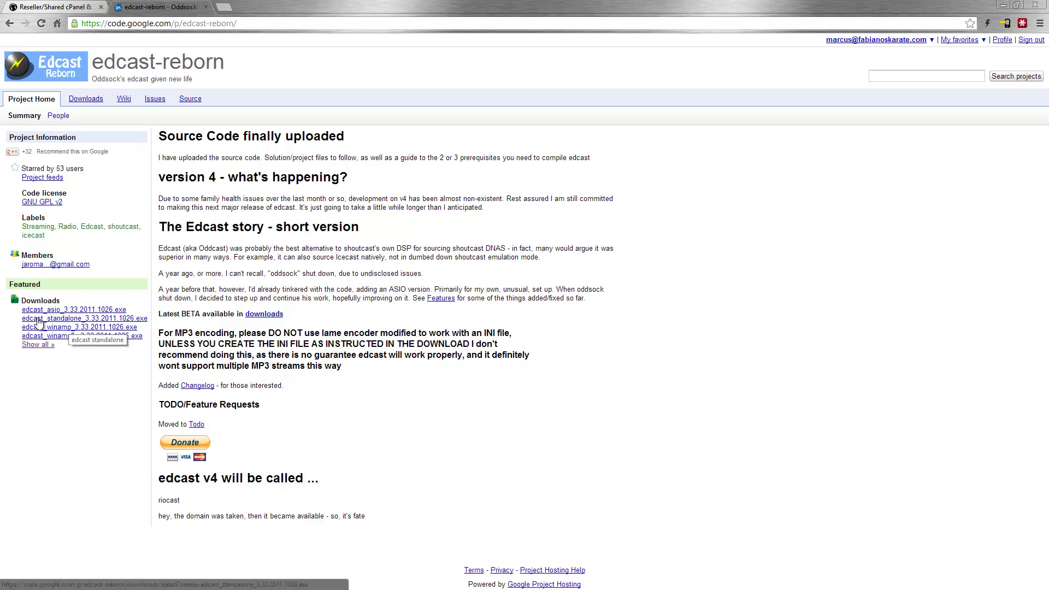
- Go to the project's Downloads list and open the edcast_standalone_3.37.2011.1214.exe page
{"action": "left_click", "coordinate": [86, 100]}
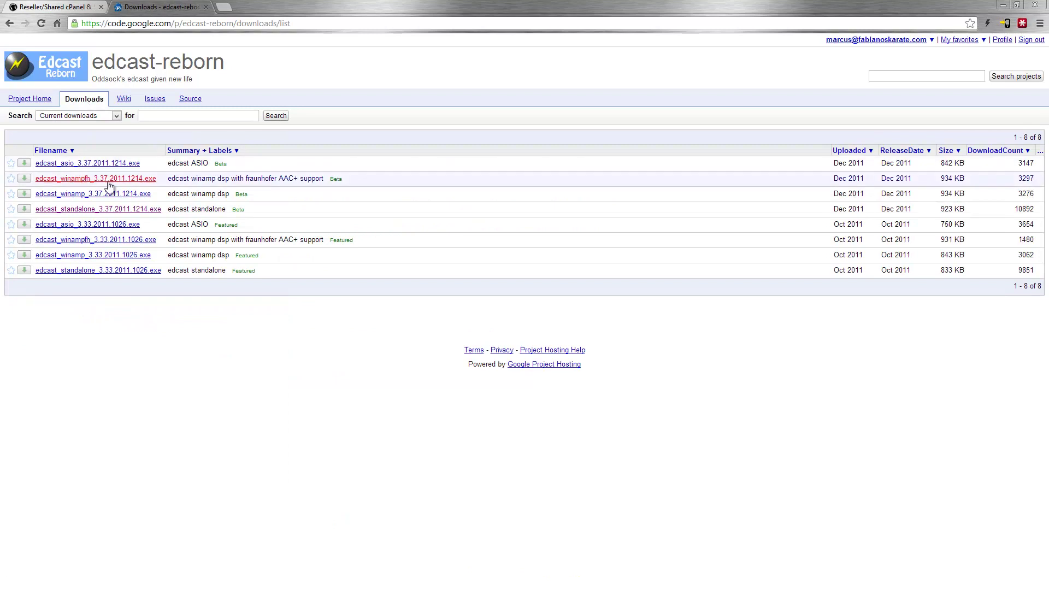
{"action": "left_click", "coordinate": [110, 211]}
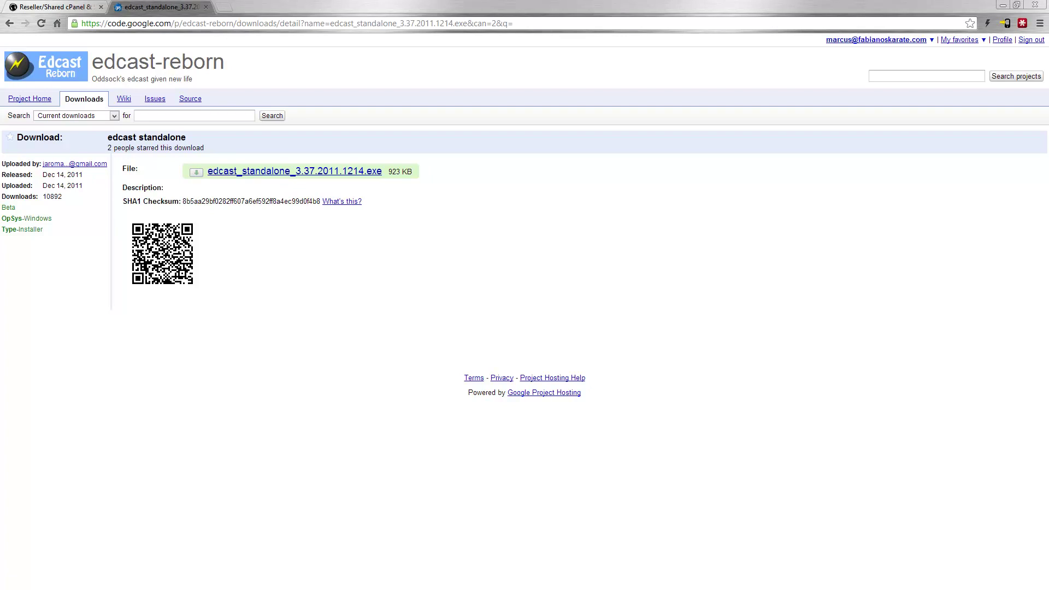
- Get past the setup welcome page, read to the end of the licence and accept it
{"action": "key", "text": "Return"}
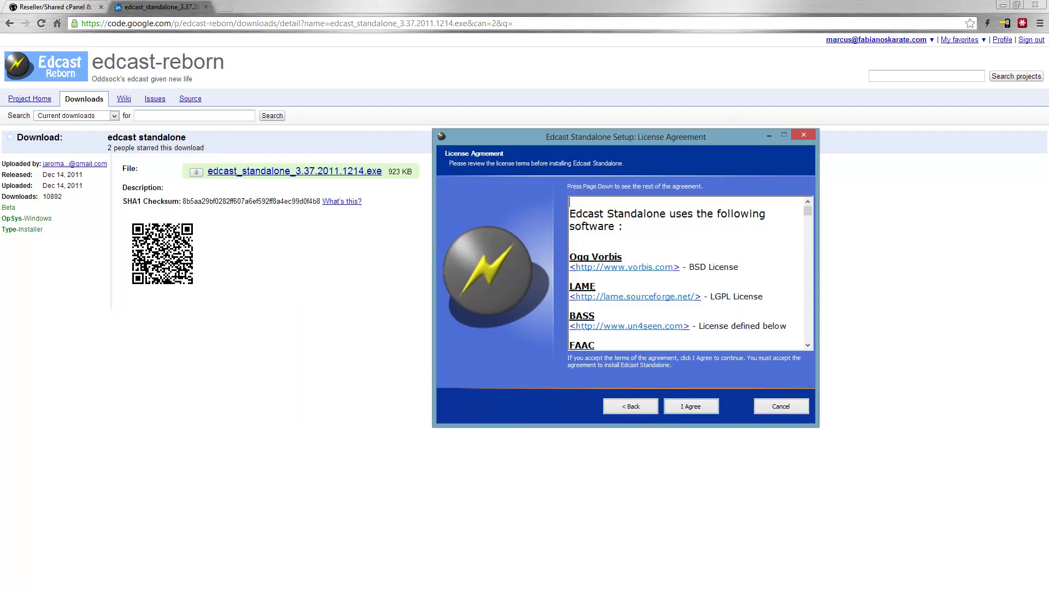
{"action": "key", "text": "Page_Down"}
{"action": "key", "text": "Page_Down"}
{"action": "key", "text": "Page_Down"}
{"action": "key", "text": "Page_Down"}
{"action": "key", "text": "Page_Down"}
{"action": "key", "text": "Page_Down"}
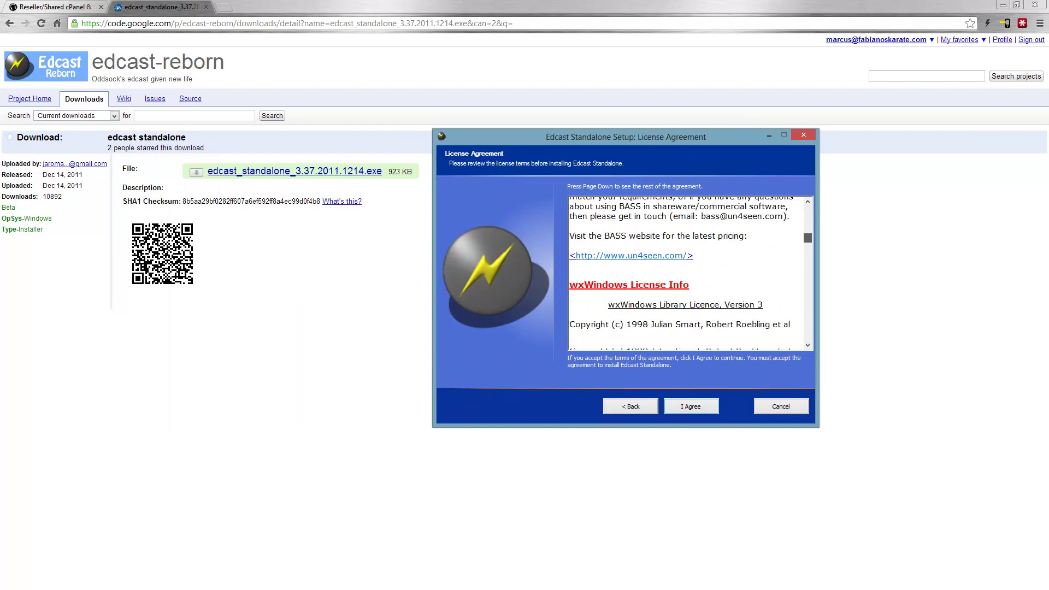
{"action": "key", "text": "Page_Down"}
{"action": "key", "text": "Page_Down"}
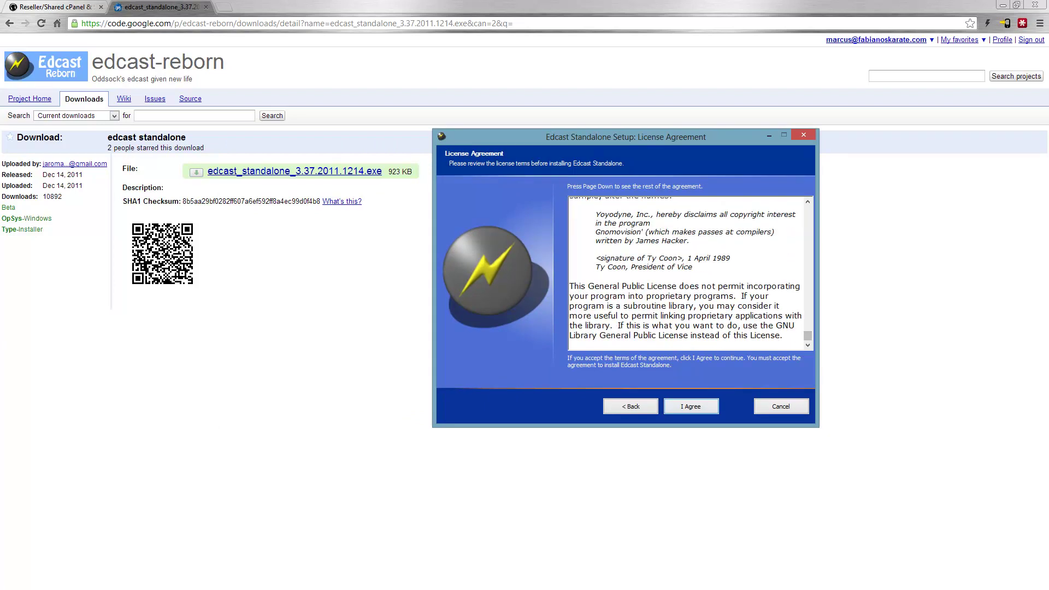
{"action": "key", "text": "Return"}
- Include the AAC encoder dll component and install into the default edcast folder
{"action": "key", "text": "Down"}
{"action": "key", "text": "Down"}
{"action": "key", "text": "Down"}
{"action": "key", "text": "Down"}
{"action": "key", "text": "Down"}
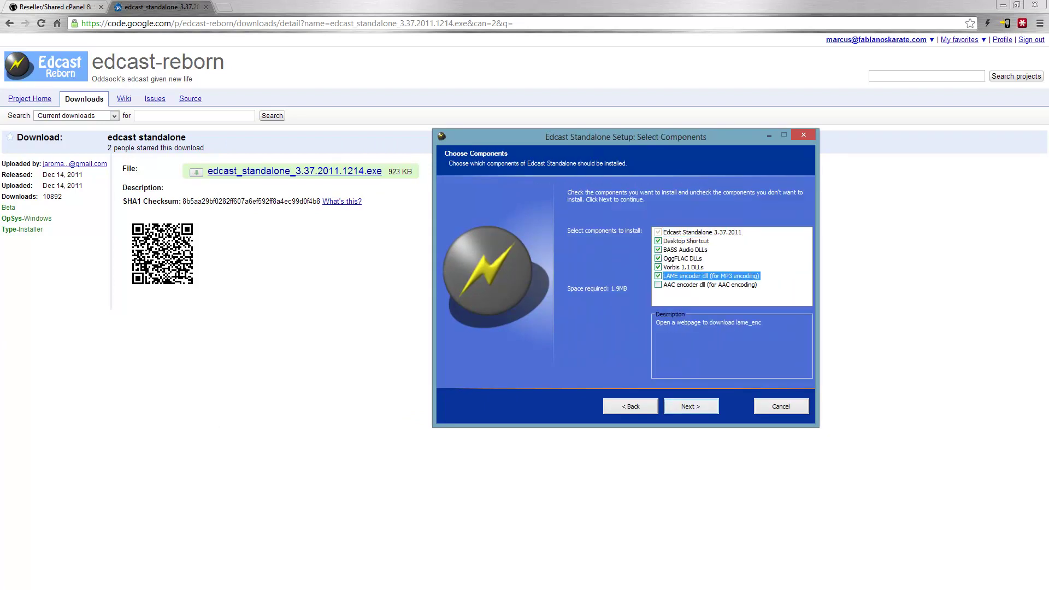
{"action": "key", "text": "space"}
{"action": "key", "text": "Down"}
{"action": "key", "text": "space"}
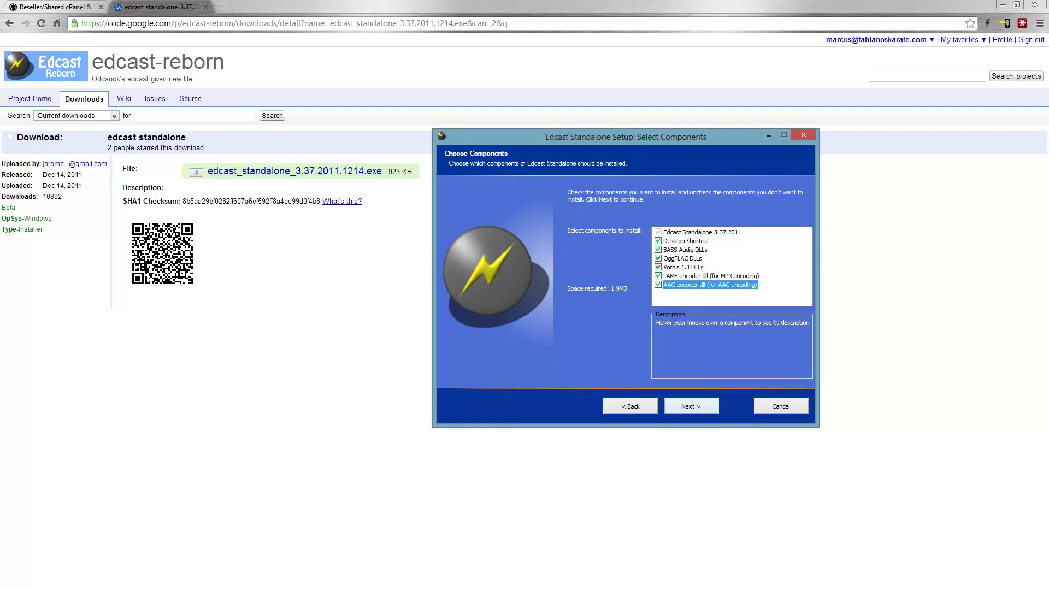
{"action": "key", "text": "Return"}
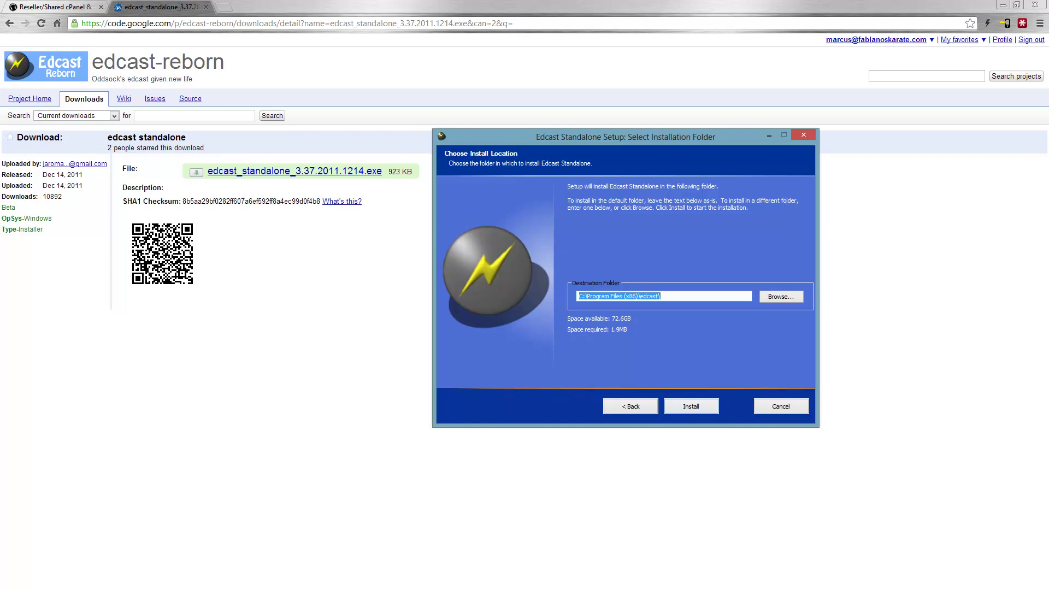
{"action": "key", "text": "Return"}
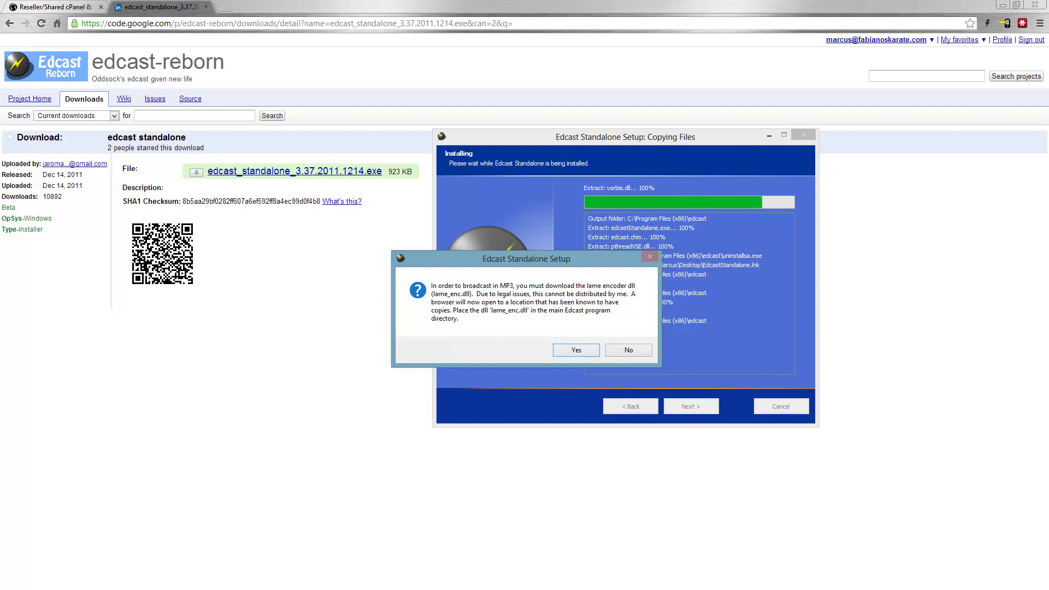
- Agree to fetch the LAME and FAAC encoder dlls and open RareWares' AAC Encoders and Tools page
{"action": "key", "text": "Return"}
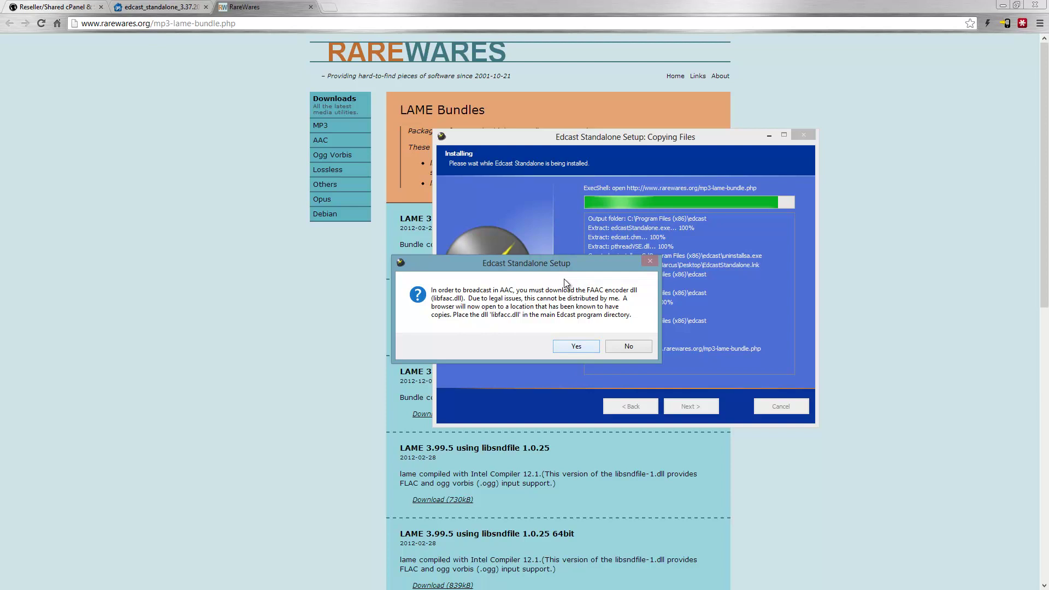
{"action": "key", "text": "Return"}
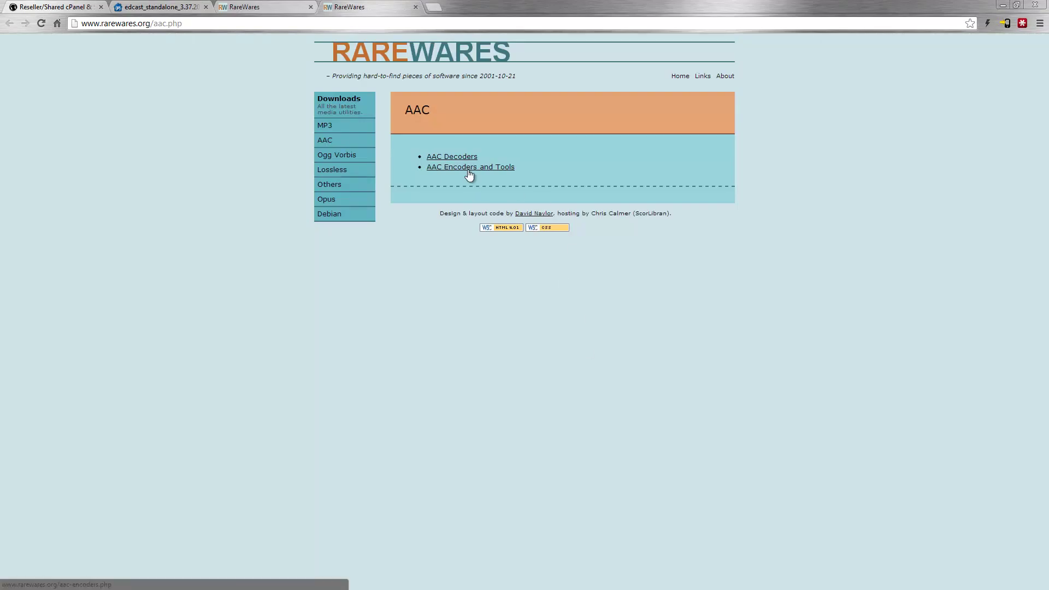
{"action": "left_click", "coordinate": [469, 167]}
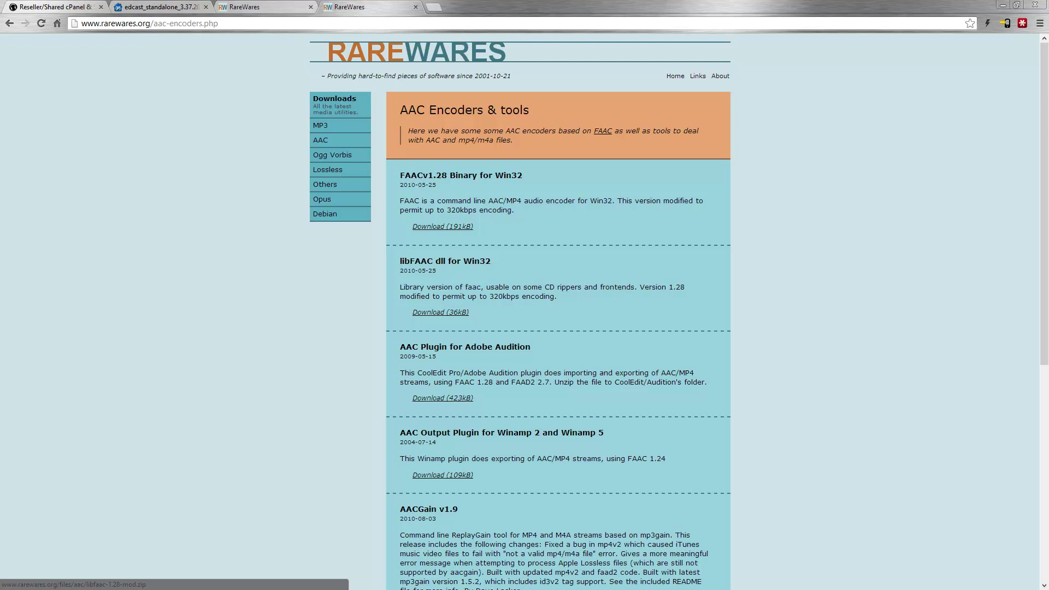
- Complete the Edcast Standalone setup wizard and close it
{"action": "key", "text": "alt+Tab"}
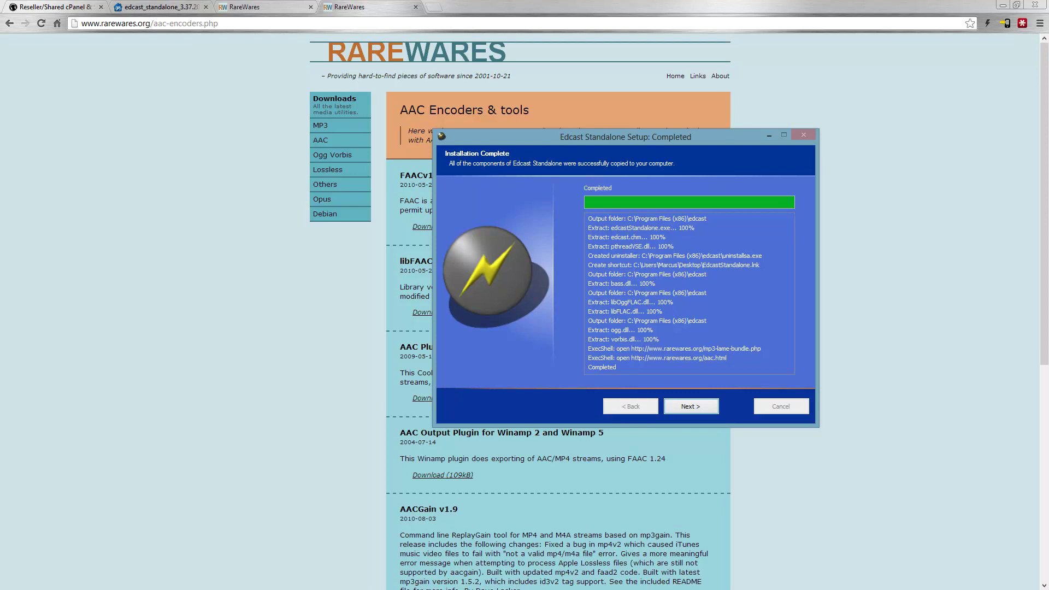
{"action": "key", "text": "Return"}
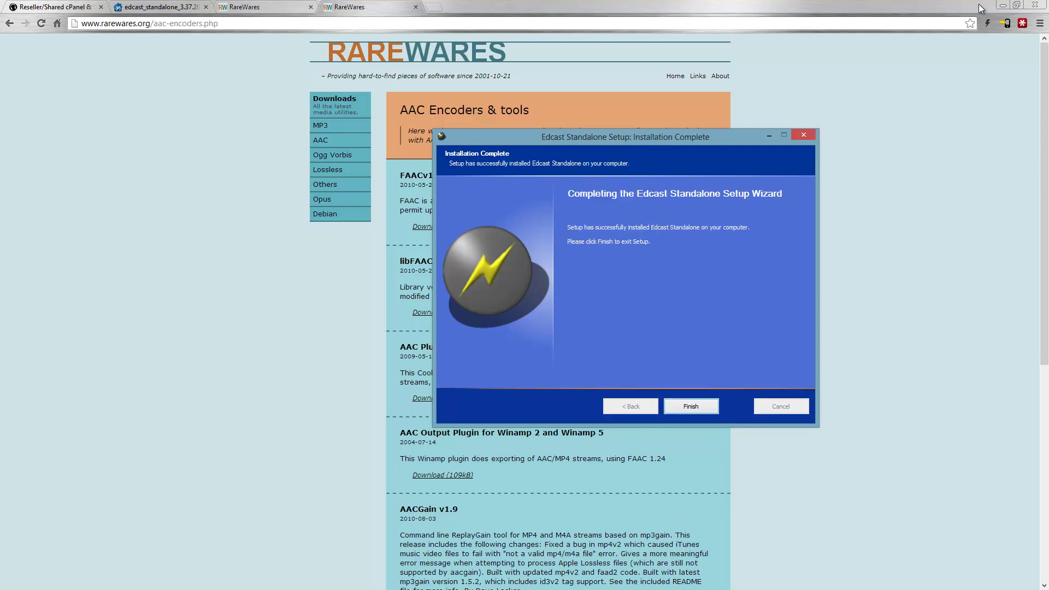
{"action": "key", "text": "Return"}
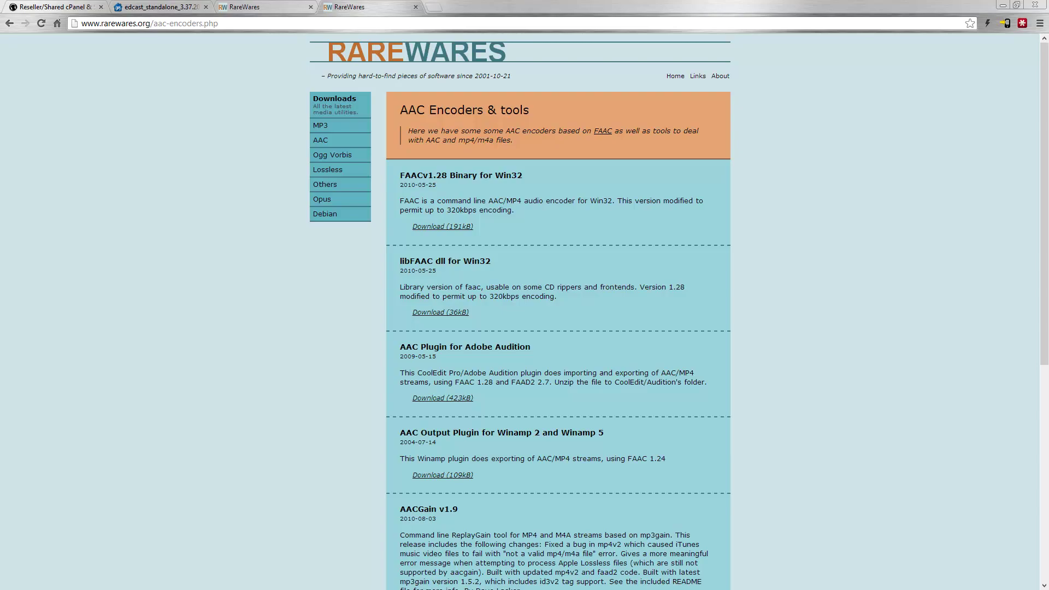
- Copy lame_enc.dll into the edcast program folder, approving the administrator prompt
{"action": "key", "text": "alt+Tab"}
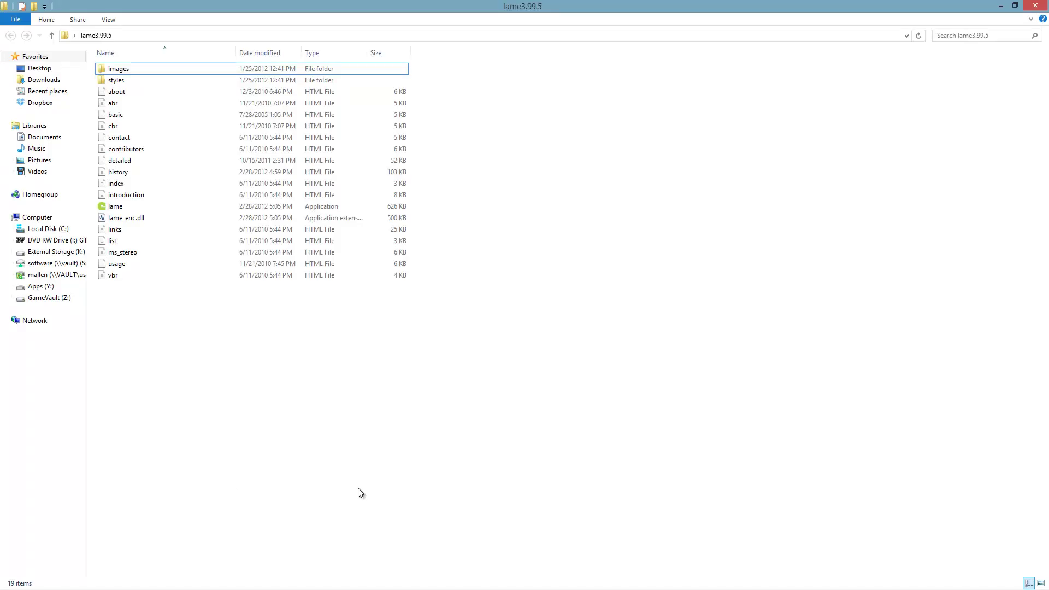
{"action": "left_click", "coordinate": [140, 219]}
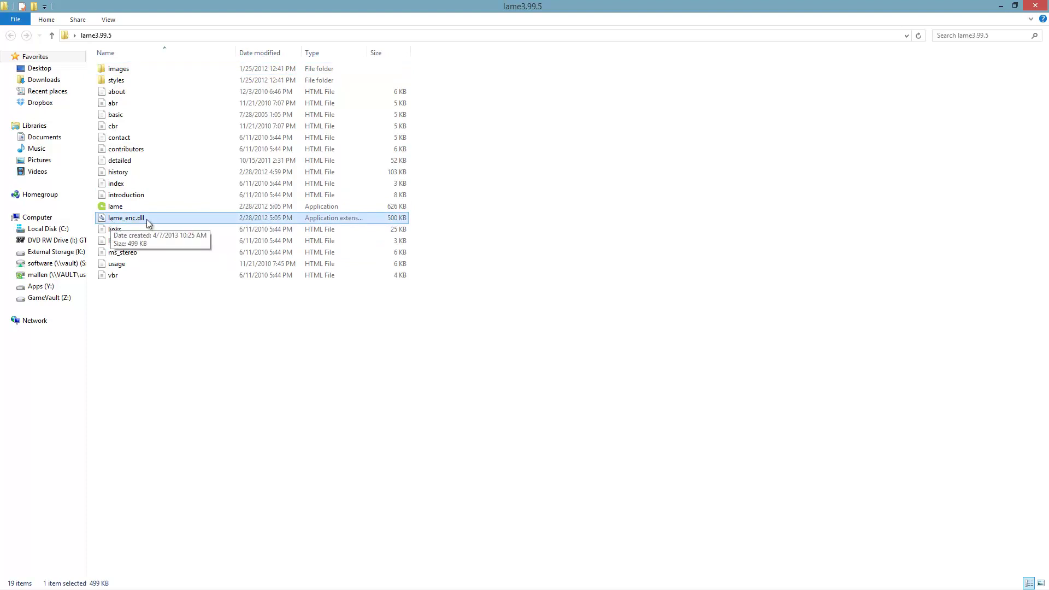
{"action": "right_click", "coordinate": [147, 222]}
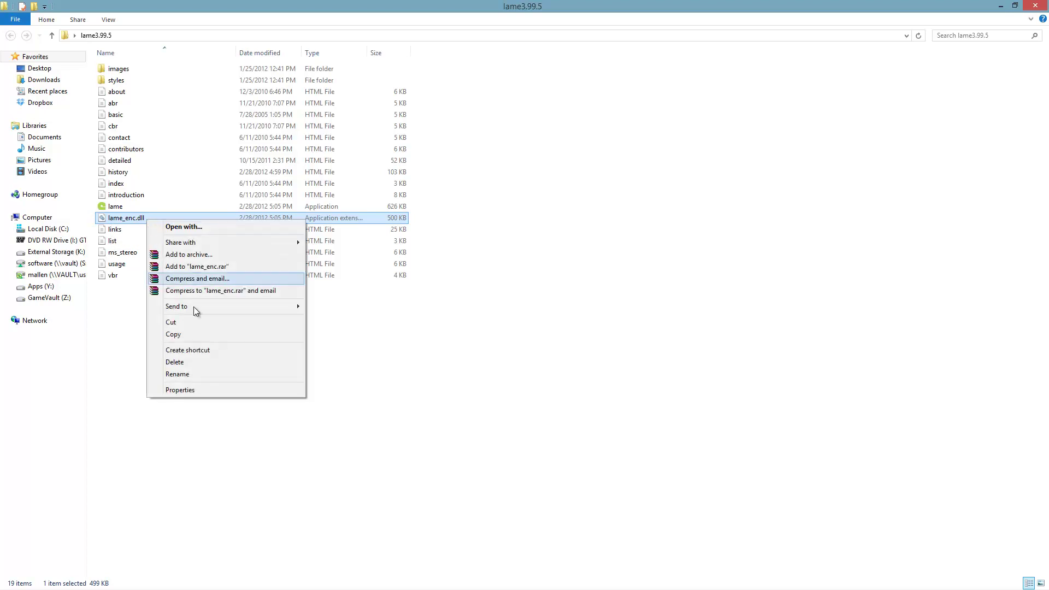
{"action": "left_click", "coordinate": [191, 337]}
{"action": "key", "text": "alt+Tab"}
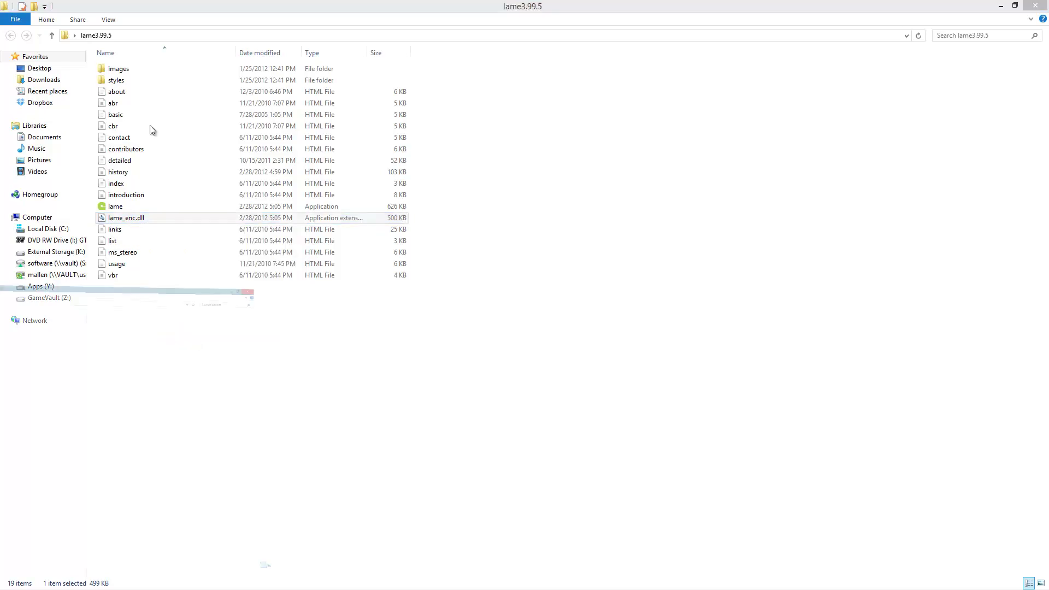
{"action": "left_click", "coordinate": [345, 39]}
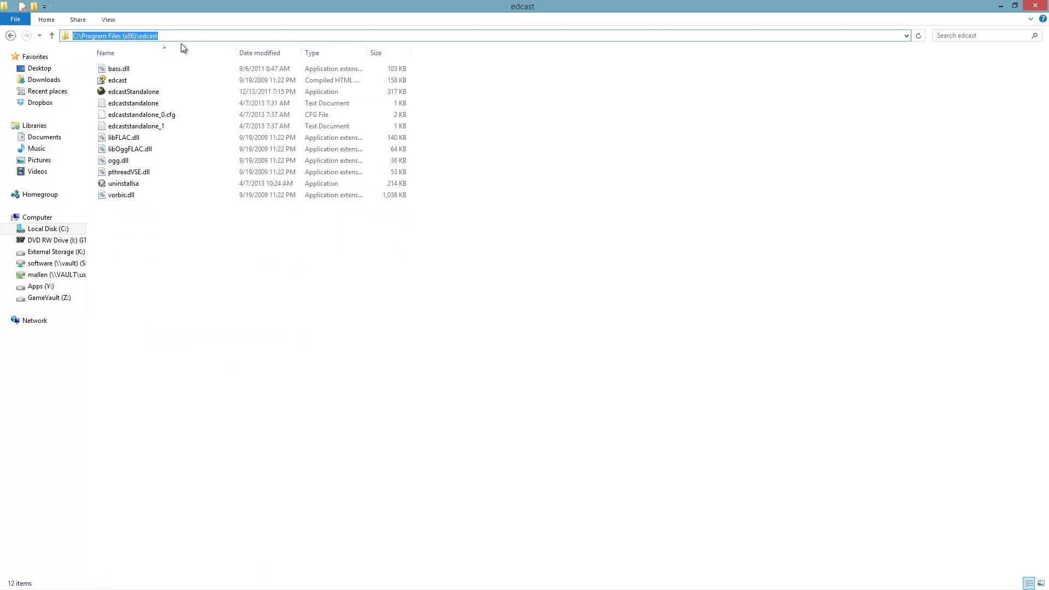
{"action": "right_click", "coordinate": [186, 279]}
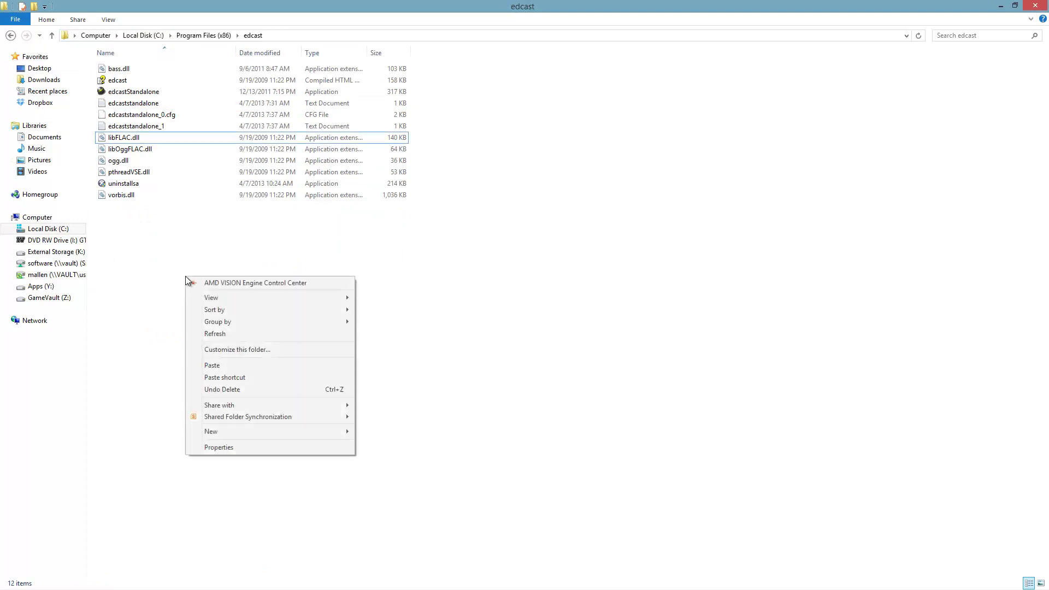
{"action": "left_click", "coordinate": [221, 367]}
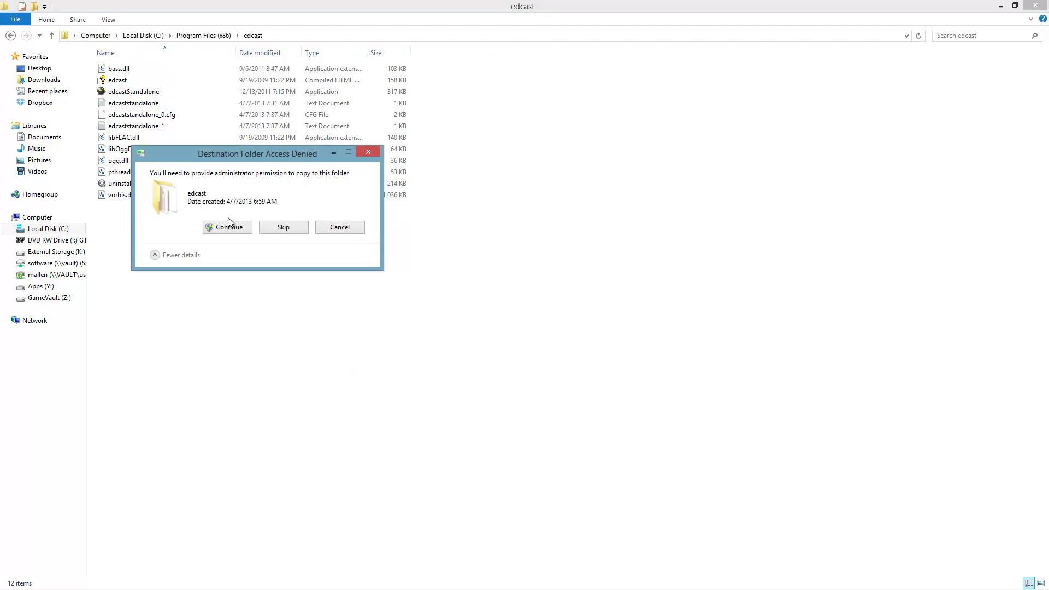
{"action": "left_click", "coordinate": [230, 226]}
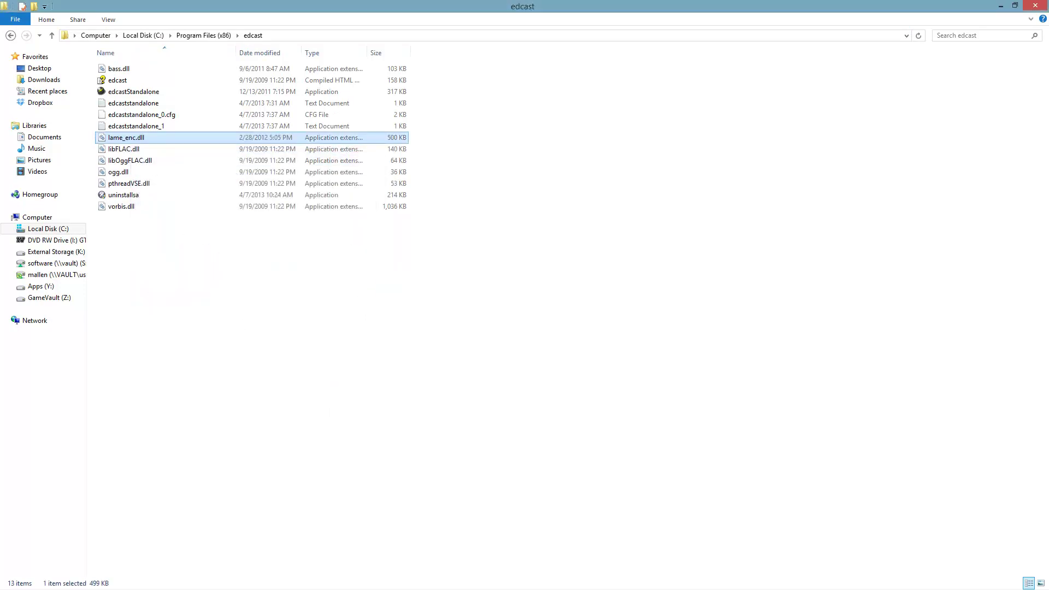
- Copy libfaac.dll from the libfaac-1.28-mod folder into the edcast folder, approving administrator access
{"action": "key", "text": "alt+Tab"}
{"action": "mouse_move", "coordinate": [146, 67]}
{"action": "left_mouse_down"}
{"action": "mouse_move", "coordinate": [141, 84]}
{"action": "mouse_move", "coordinate": [135, 67]}
{"action": "mouse_move", "coordinate": [152, 77]}
{"action": "left_mouse_up"}
{"action": "right_click", "coordinate": [122, 71]}
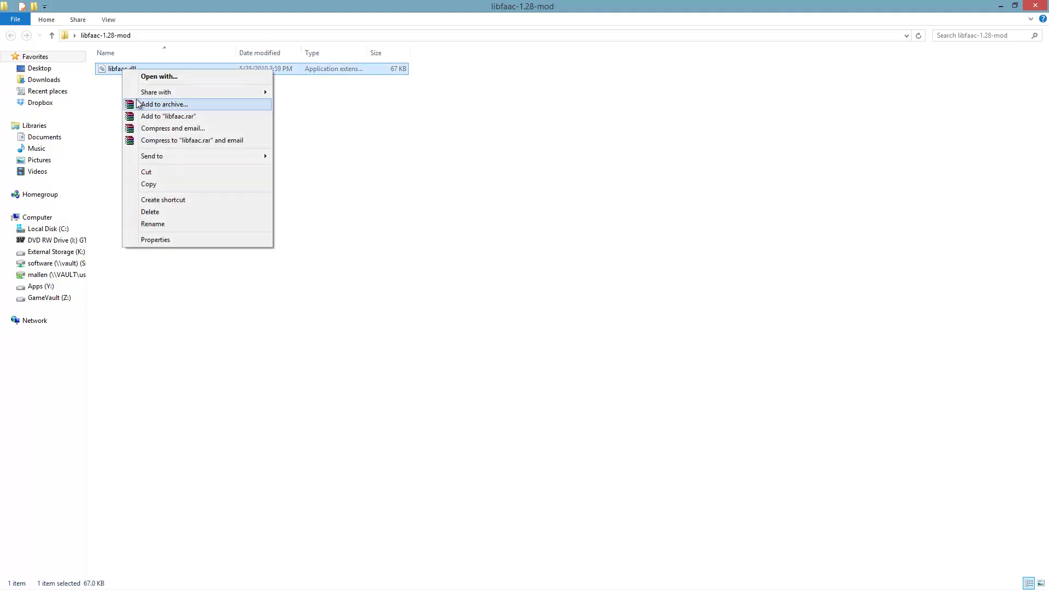
{"action": "left_click", "coordinate": [158, 186]}
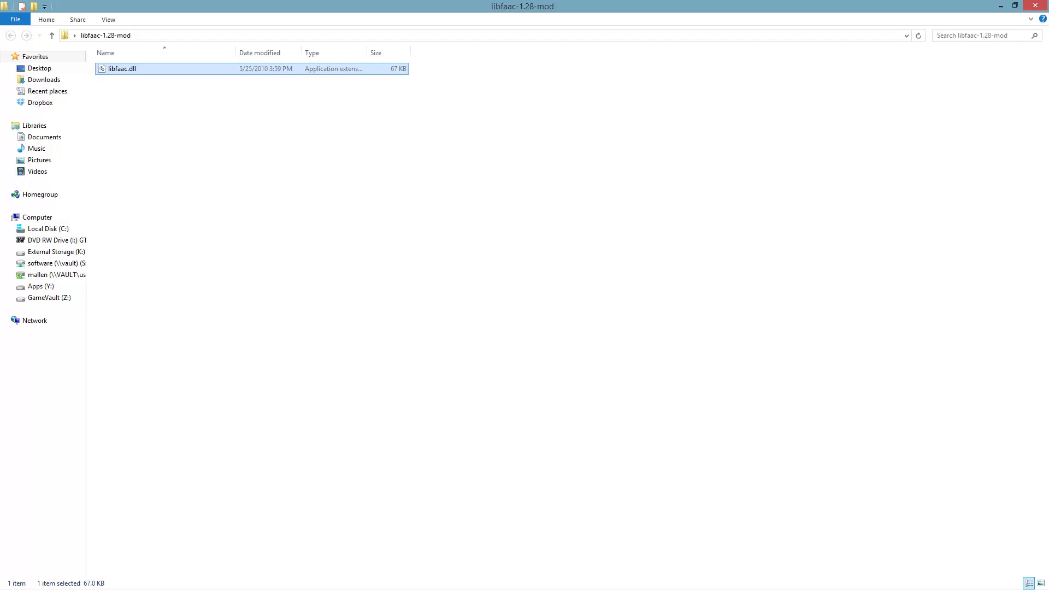
{"action": "key", "text": "alt+Tab"}
{"action": "right_click", "coordinate": [125, 370]}
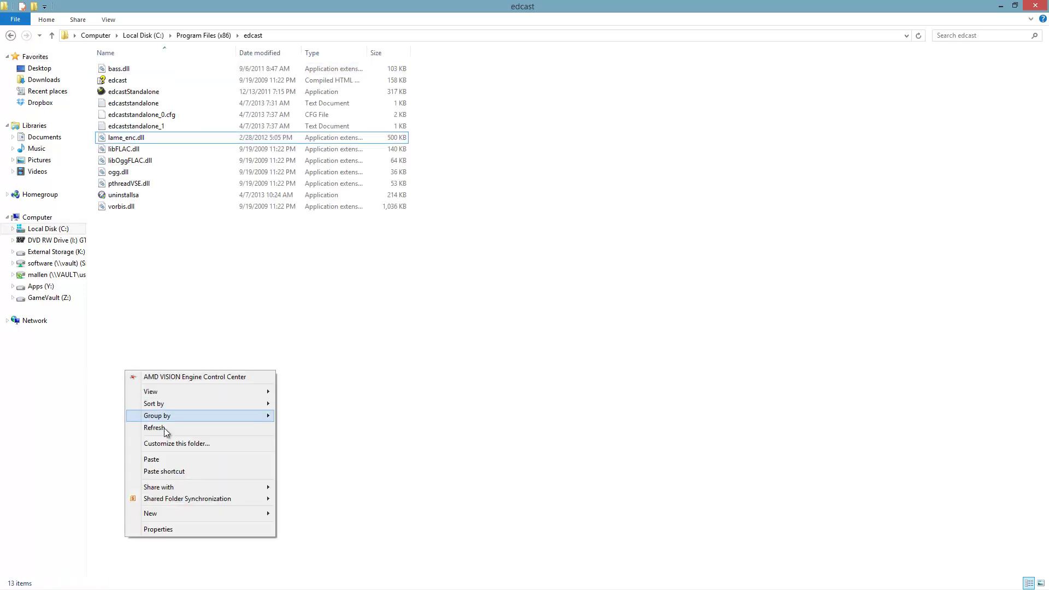
{"action": "left_click", "coordinate": [168, 470]}
{"action": "left_click", "coordinate": [494, 232]}
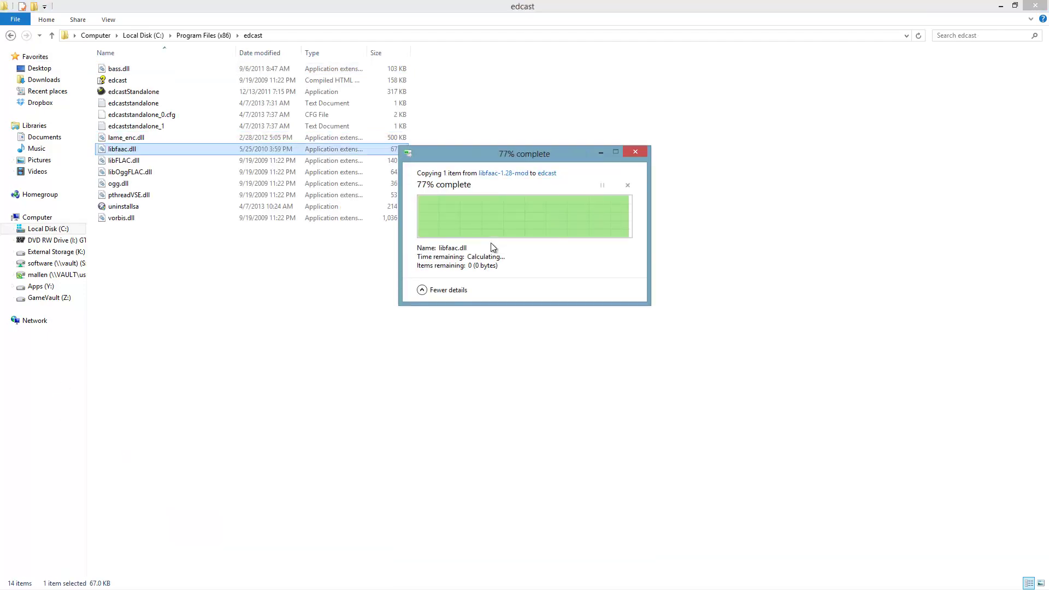
{"action": "left_click", "coordinate": [1017, 5]}
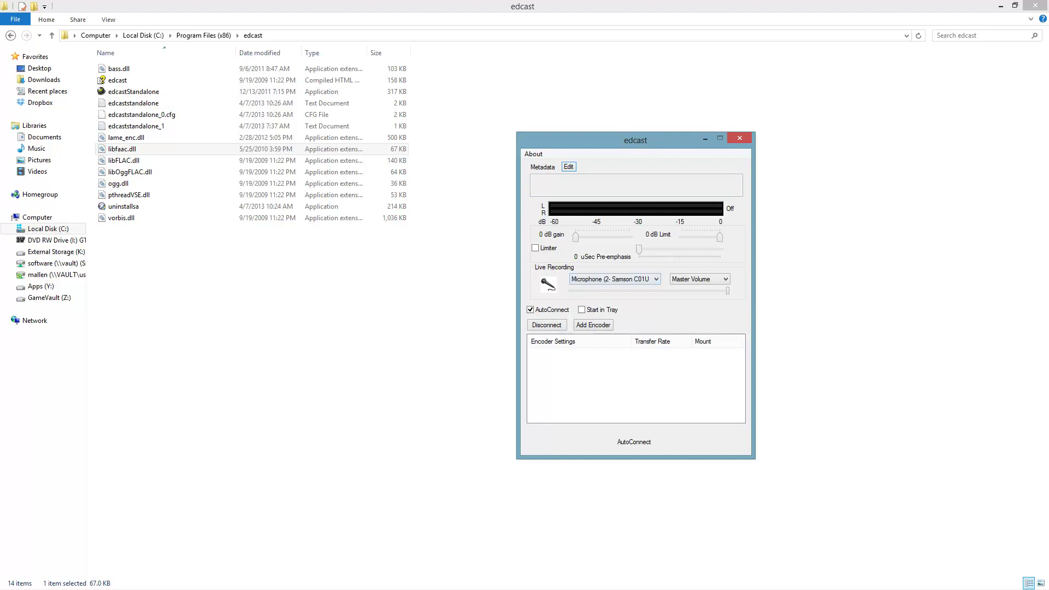
- Choose Stereo Mix (Realtek High Definition Audio) as the Live Recording source instead of the Samson microphone
{"action": "key", "text": "alt+Down"}
{"action": "key", "text": "Down"}
{"action": "key", "text": "Return"}
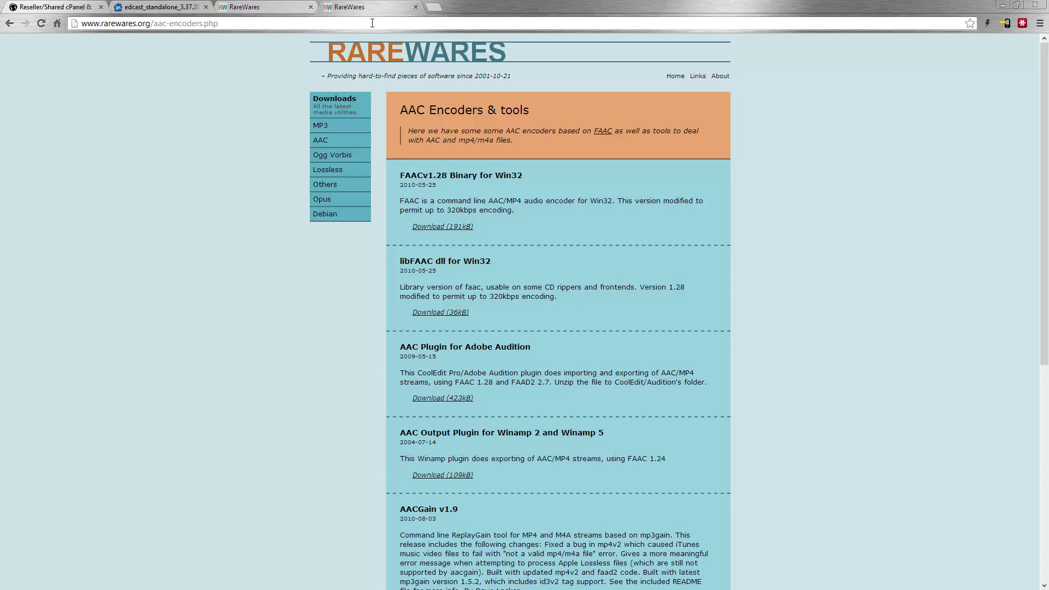
- Close the RareWares and edcast download tabs, returning to the Stream101 home page
{"action": "left_click", "coordinate": [416, 7]}
{"action": "left_click", "coordinate": [311, 7]}
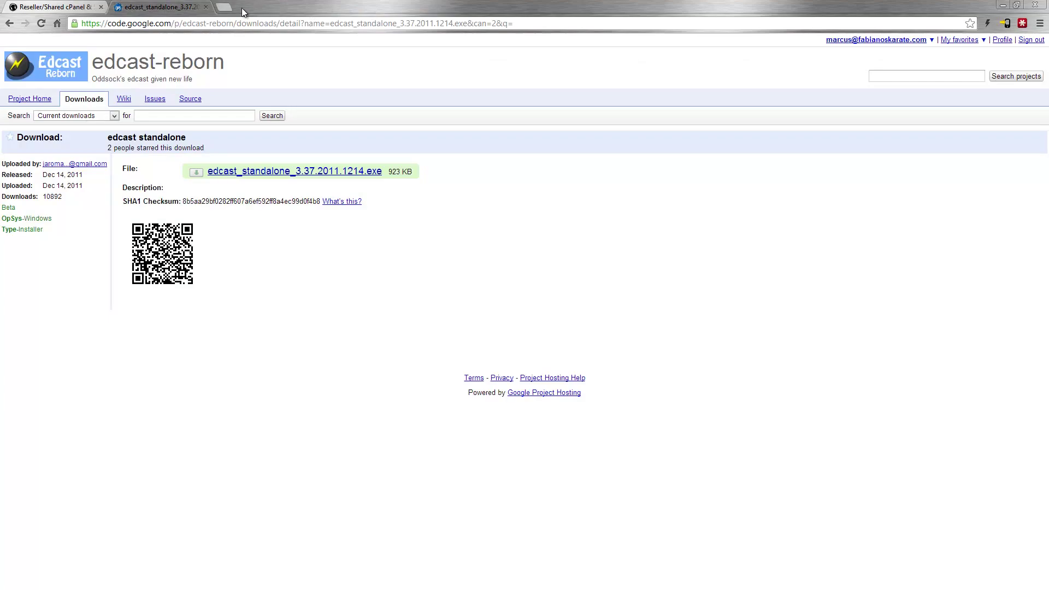
{"action": "left_click", "coordinate": [206, 7]}
{"action": "left_click", "coordinate": [180, 7]}
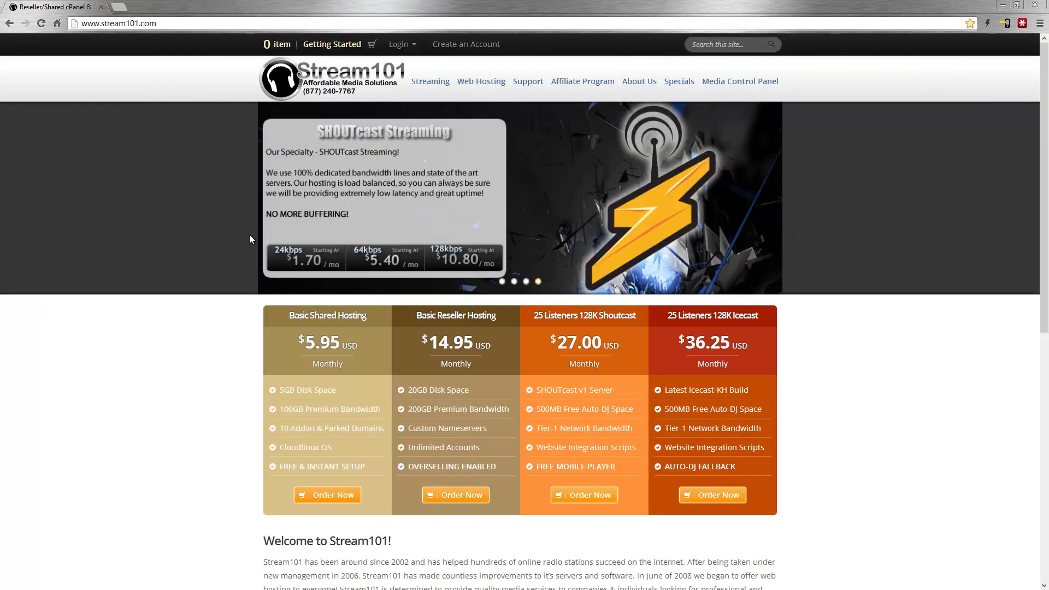
- Log into the Stream101 Media Control Panel with the account credentials and open Quick Links
{"action": "left_click", "coordinate": [749, 83]}
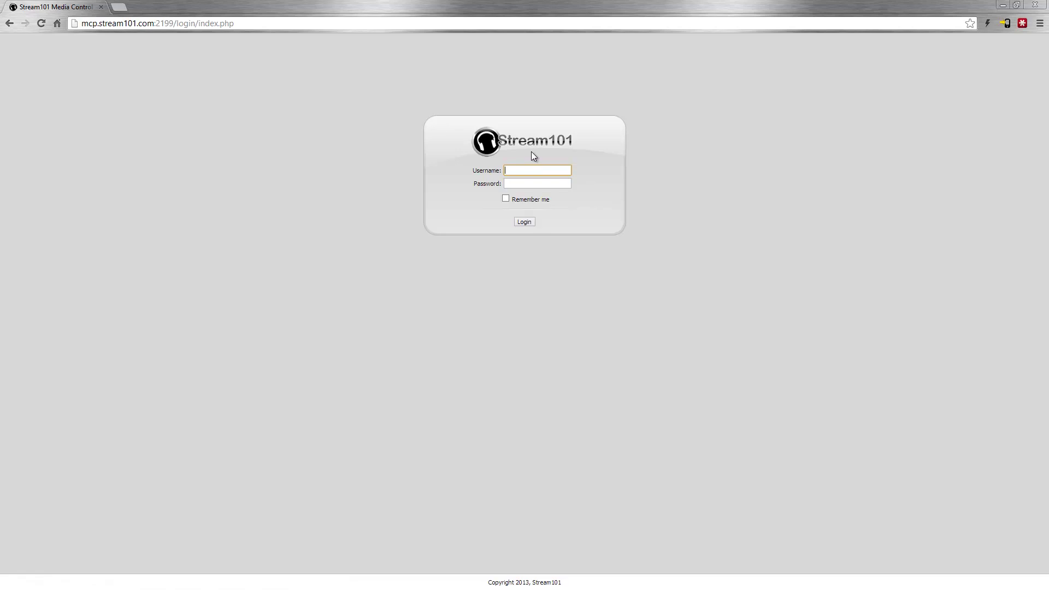
{"action": "type", "text": "tutorial"}
{"action": "key", "text": "Tab"}
{"action": "key", "text": "Return"}
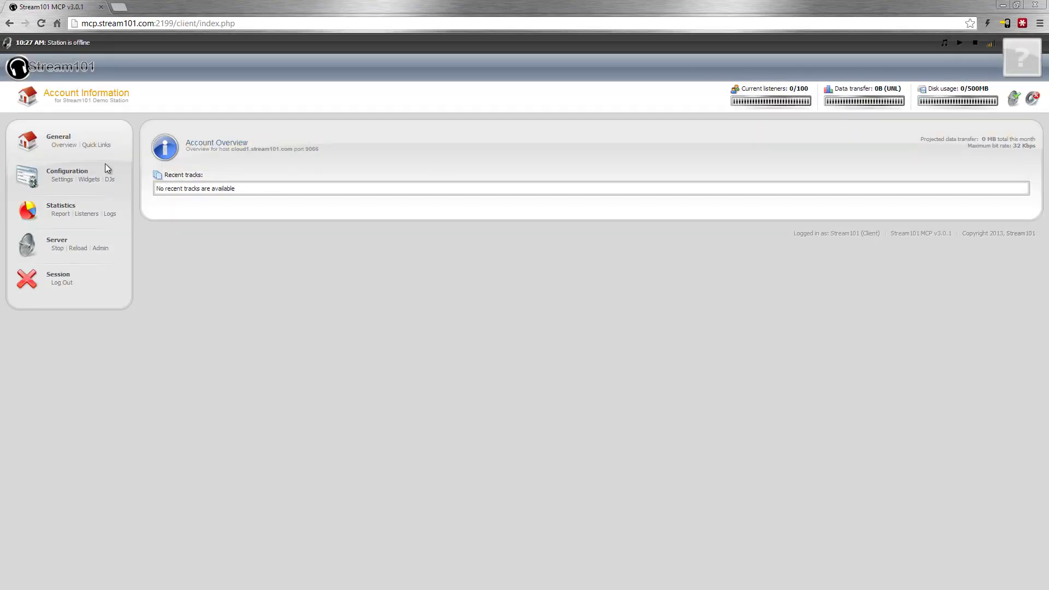
{"action": "left_click", "coordinate": [96, 145]}
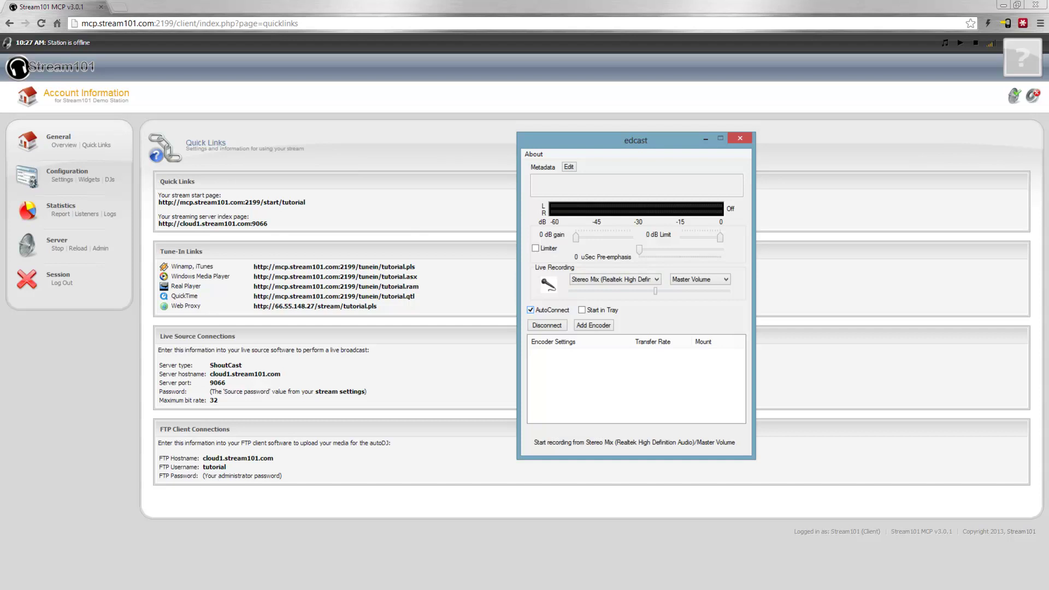
- In the encoder's configuration, set server type Shoutcast, encoder MP3 Lame and bitrate 32
{"action": "right_click", "coordinate": [602, 353]}
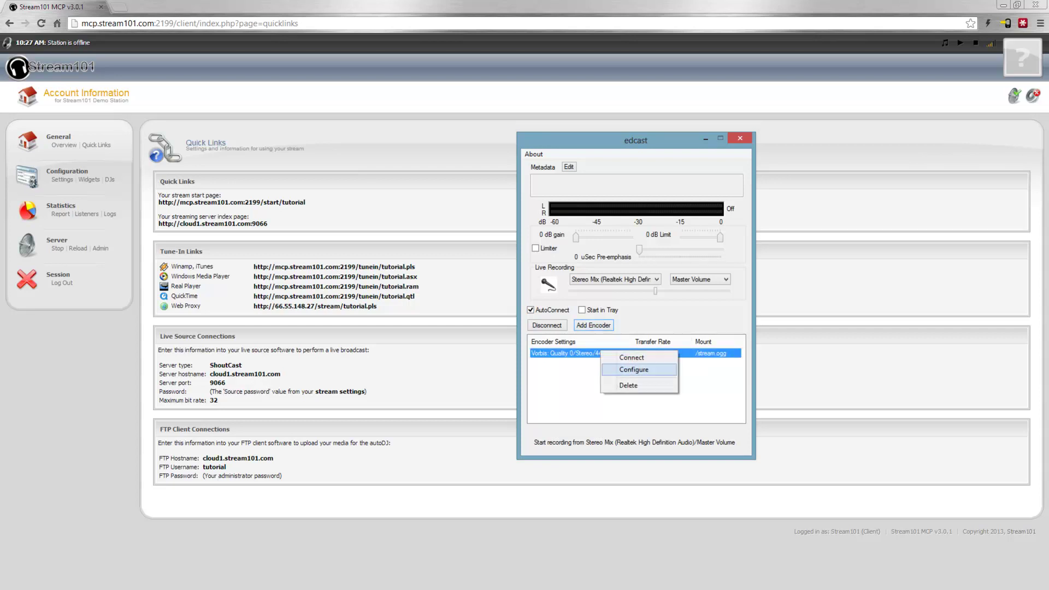
{"action": "left_click", "coordinate": [634, 370]}
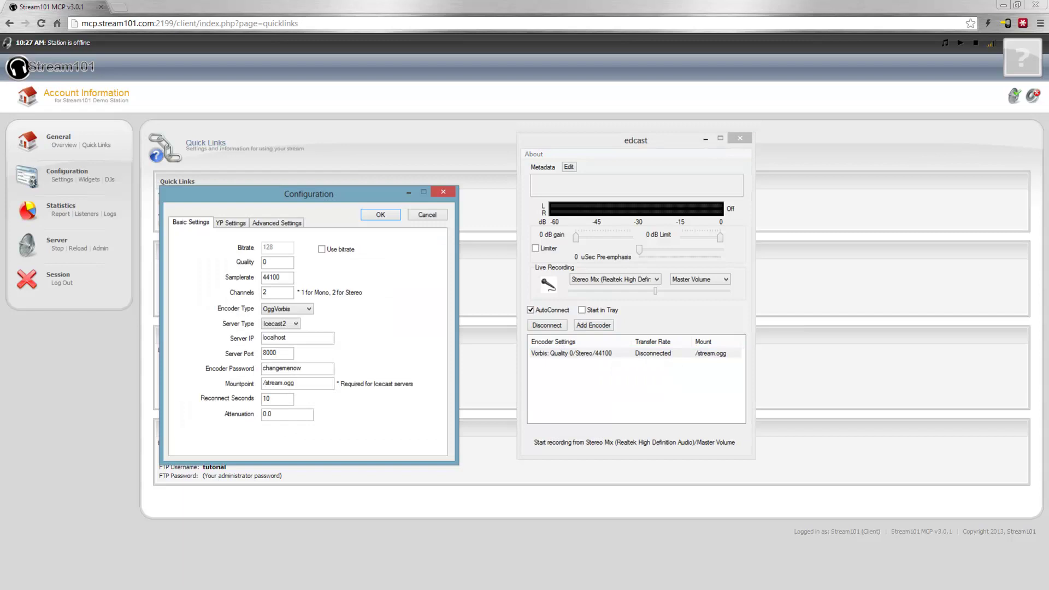
{"action": "left_click_drag", "start_coordinate": [266, 192], "coordinate": [628, 171]}
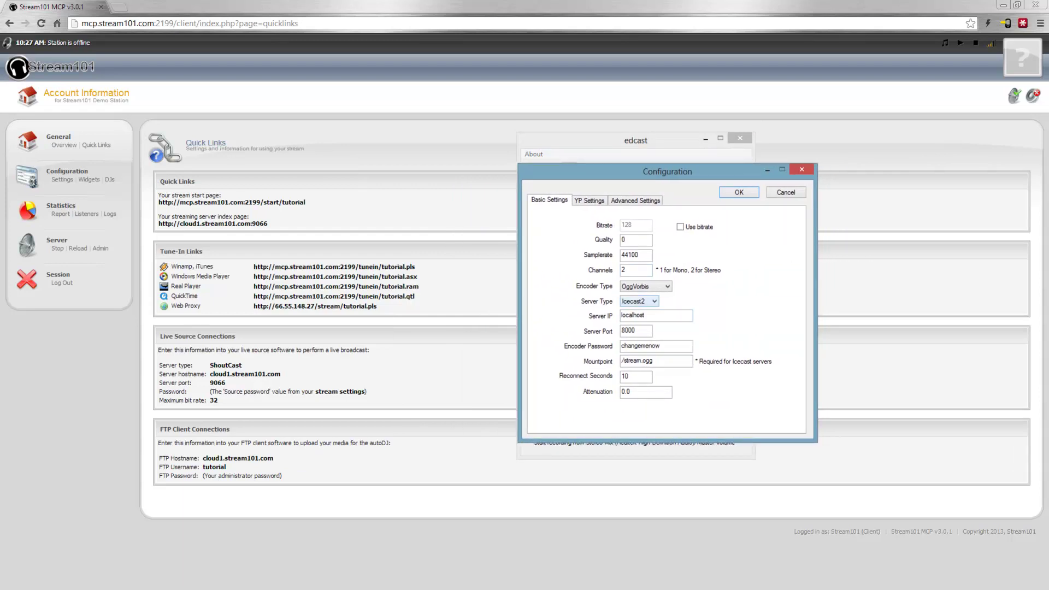
{"action": "left_click", "coordinate": [639, 301]}
{"action": "left_click", "coordinate": [638, 315]}
{"action": "left_click", "coordinate": [645, 286]}
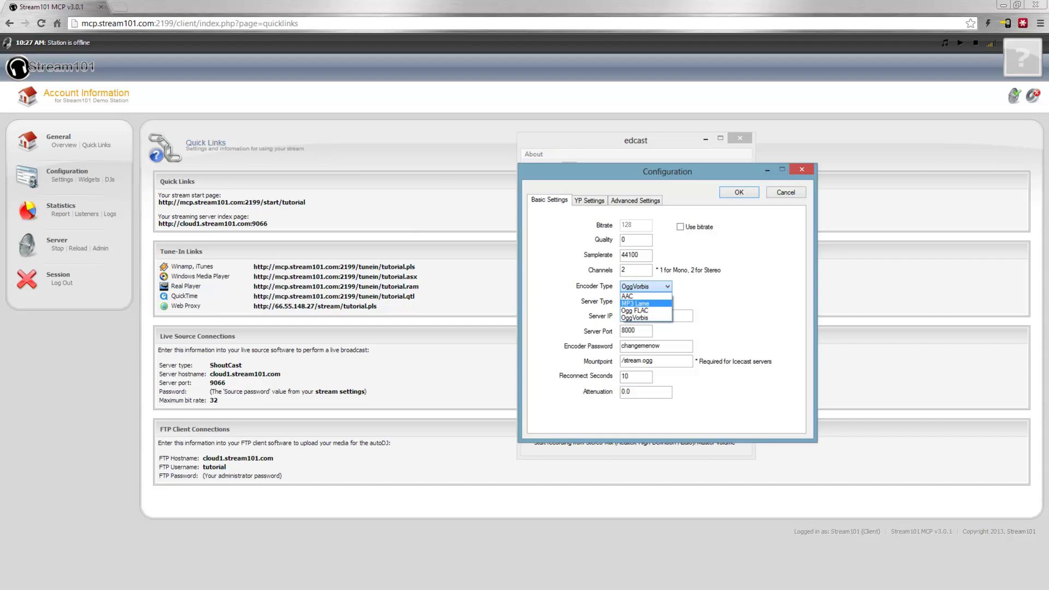
{"action": "left_click", "coordinate": [635, 303]}
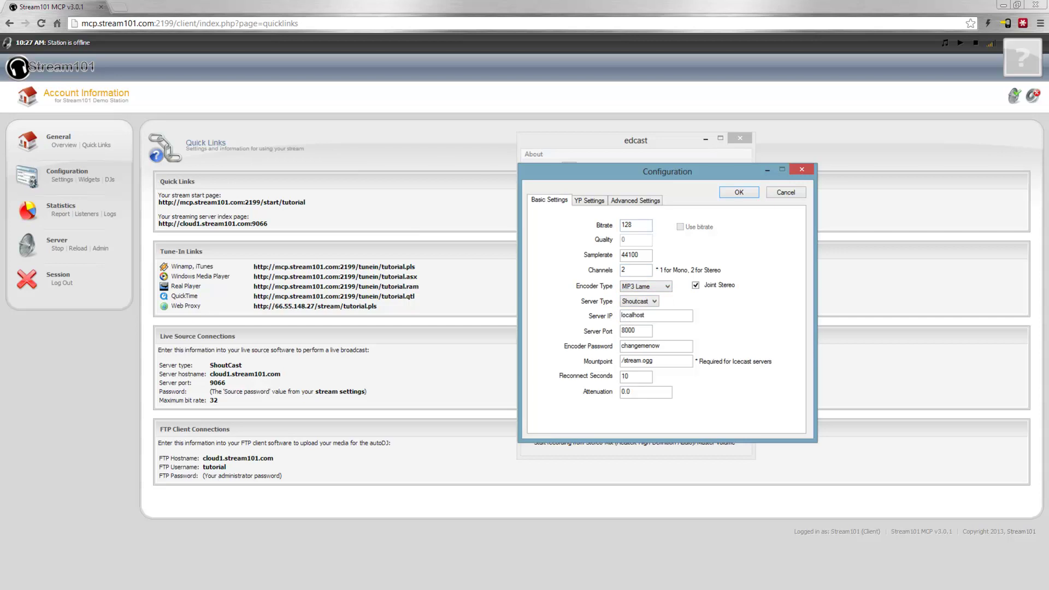
{"action": "double_click", "coordinate": [627, 224]}
{"action": "type", "text": "32"}
- Set server cloud1.stream101.com, port 9066, the stream password, empty mountpoint and 1-second reconnect
{"action": "double_click", "coordinate": [633, 315]}
{"action": "type", "text": "cloud1.stream101.com"}
{"action": "key", "text": "Tab"}
{"action": "type", "text": "9066"}
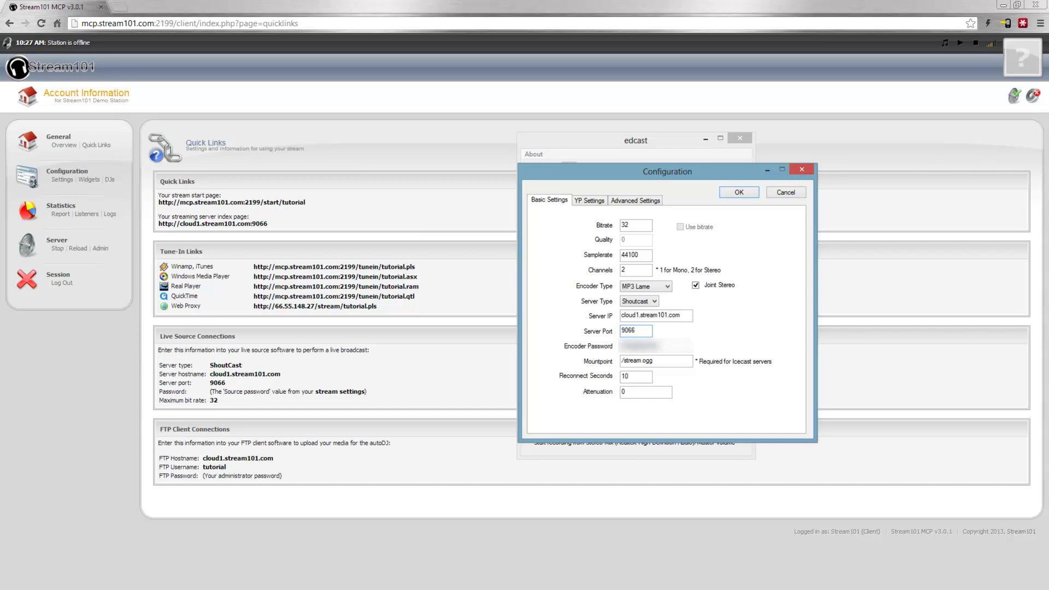
{"action": "key", "text": "Tab"}
{"action": "type", "text": "tutorial"}
{"action": "key", "text": "Tab"}
{"action": "key", "text": "BackSpace"}
{"action": "key", "text": "Tab"}
{"action": "type", "text": "1"}
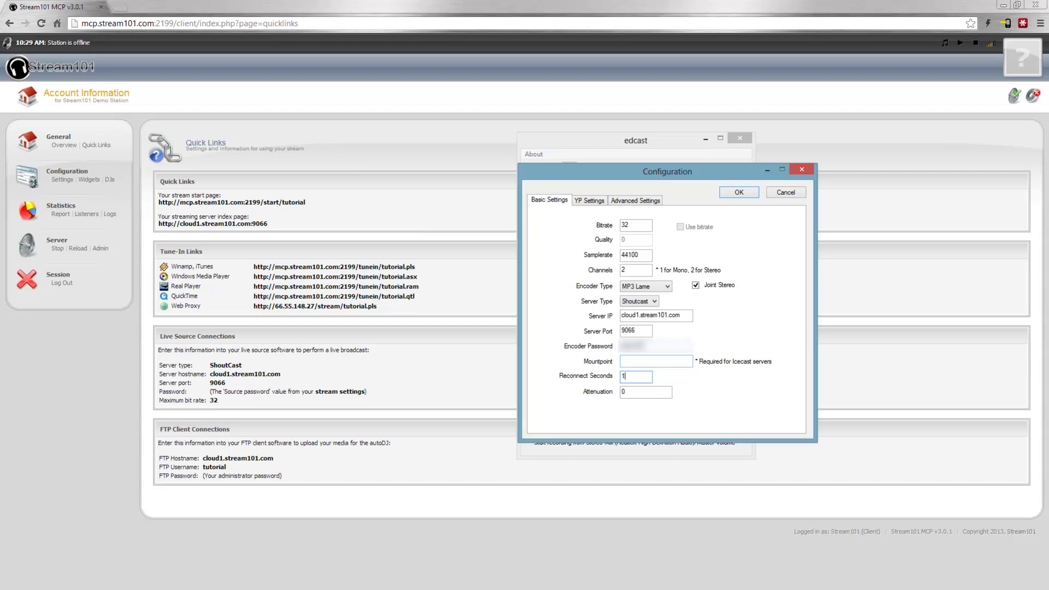
{"action": "key", "text": "ctrl+Tab"}
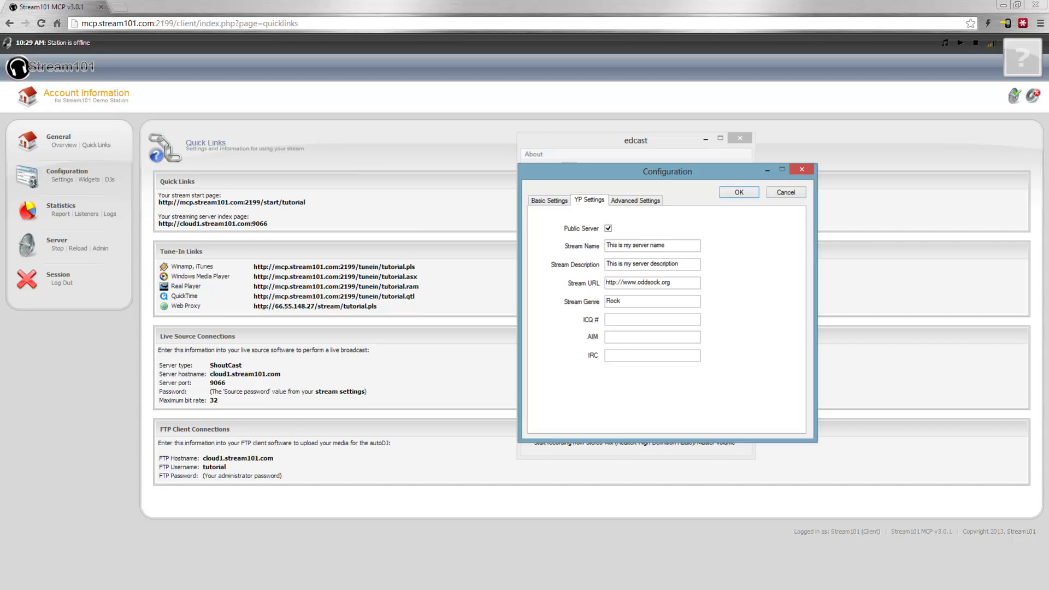
{"action": "key", "text": "Tab"}
{"action": "type", "text": "Stream101 Tutioral Statio"}
{"action": "key", "text": "BackSpace"}
{"action": "type", "text": "i"}
{"action": "key", "text": "Tab"}
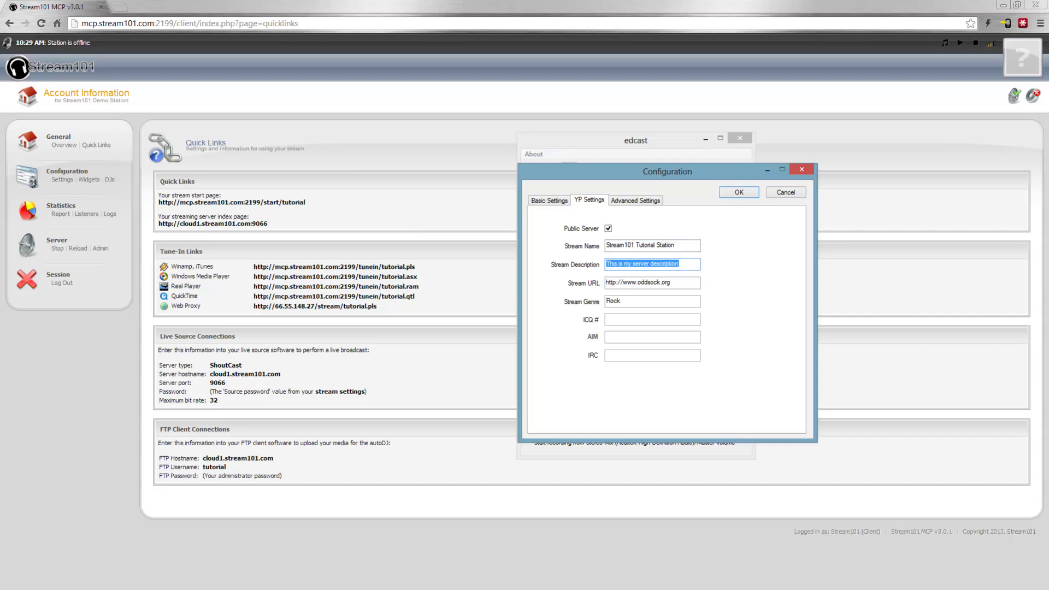
{"action": "type", "text": "Tutorials for Stream101"}
{"action": "key", "text": "Tab"}
{"action": "type", "text": "http"}
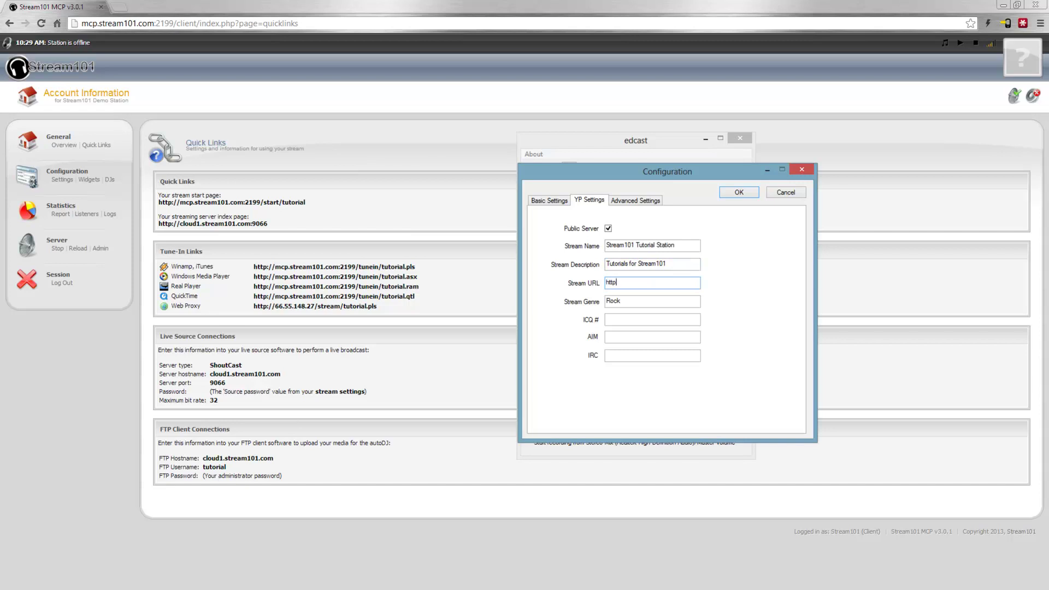
{"action": "type", "text": "://www.stream101.com"}
{"action": "key", "text": "Tab"}
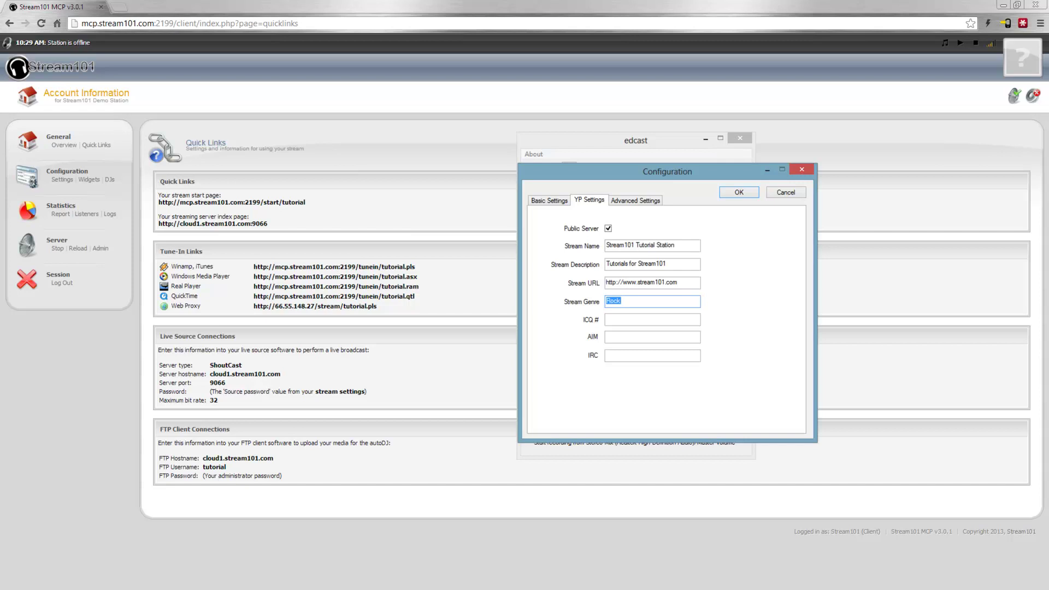
{"action": "left_click", "coordinate": [739, 192]}
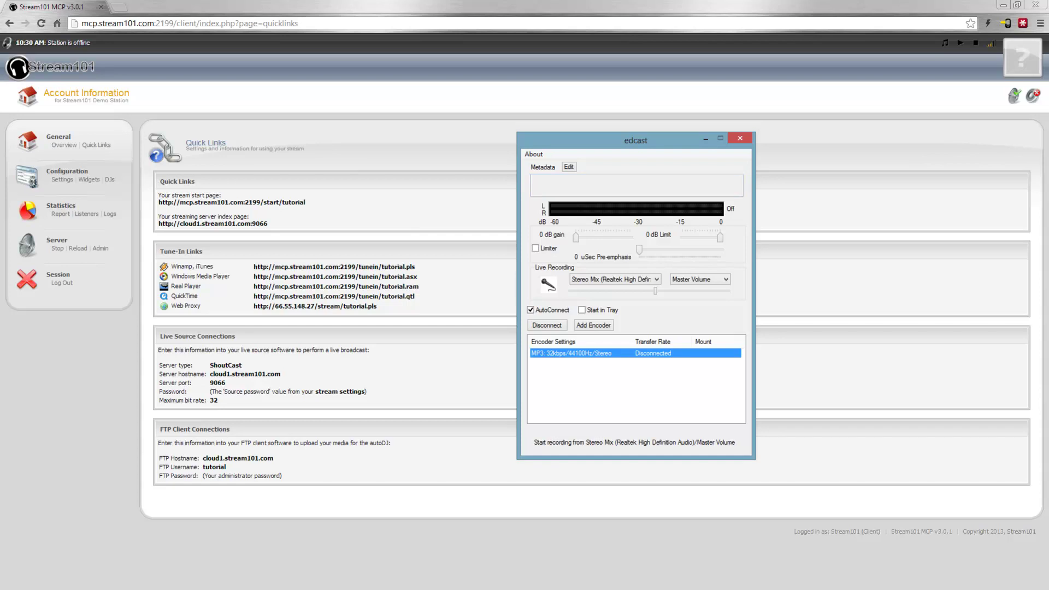
- Leave metadata settings unchanged, then reconnect the MP3 32 kbps encoder so it starts streaming
{"action": "left_click", "coordinate": [569, 167]}
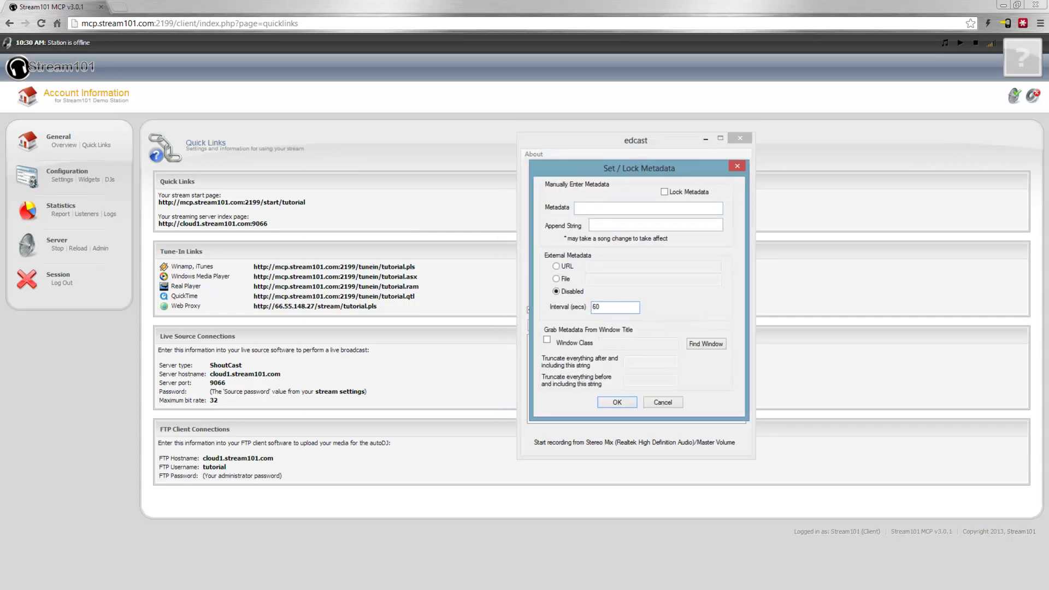
{"action": "left_click", "coordinate": [663, 402]}
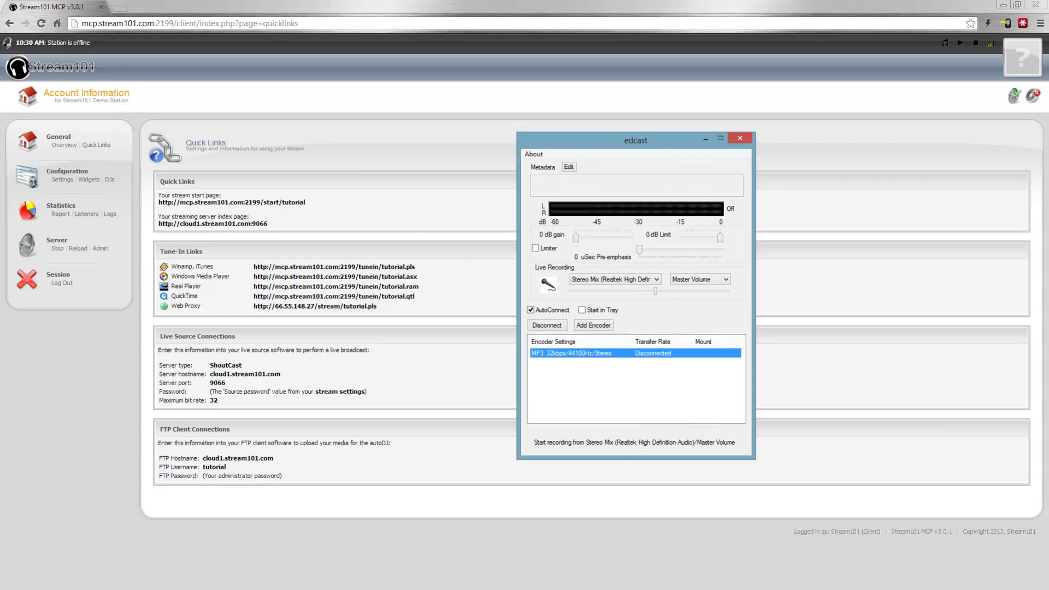
{"action": "left_click", "coordinate": [547, 325]}
{"action": "left_click", "coordinate": [546, 326]}
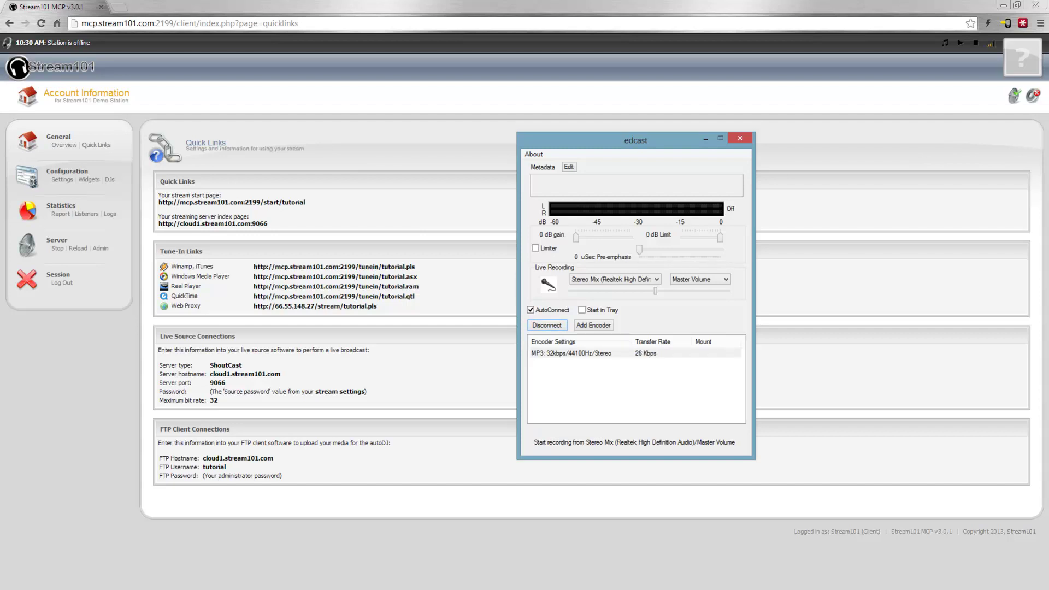
- Play 'Hey Girl' on air in RadioDJ, then bring up the Stream101 account overview
{"action": "key", "text": "alt+Tab"}
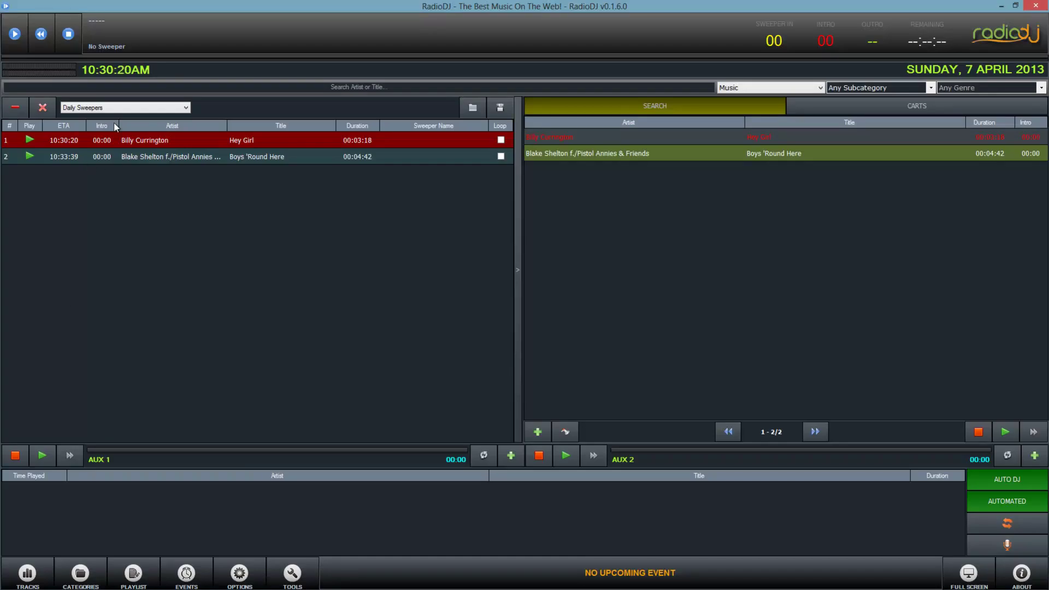
{"action": "left_click", "coordinate": [14, 33]}
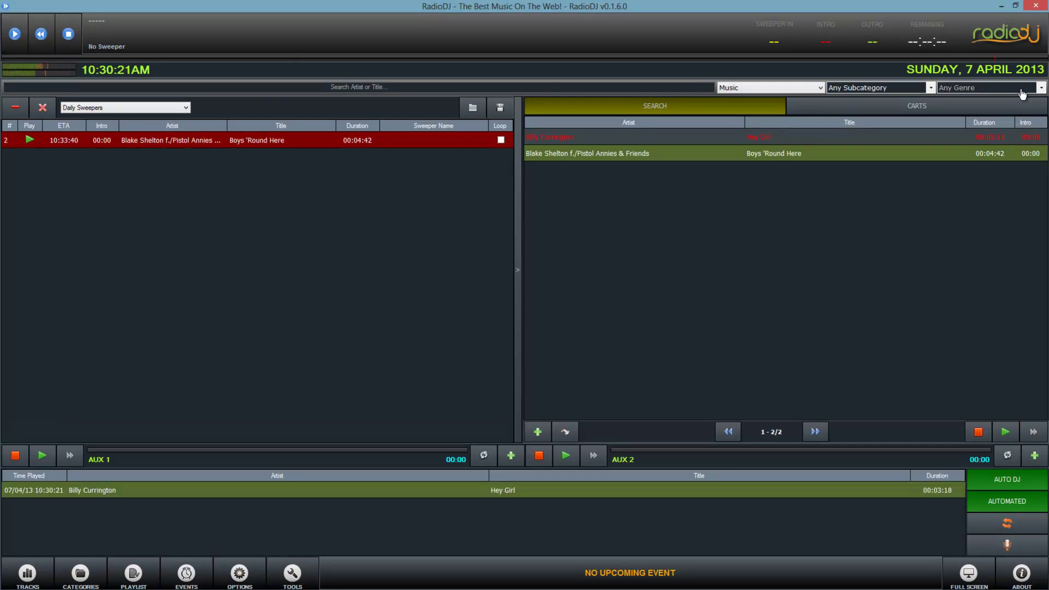
{"action": "left_click", "coordinate": [1003, 7]}
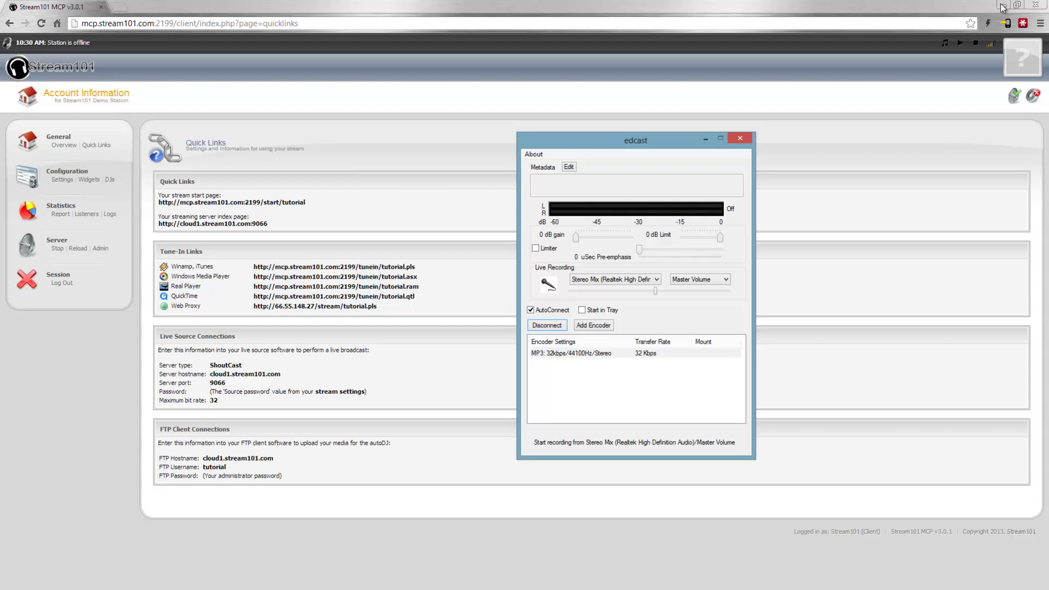
{"action": "left_click", "coordinate": [1004, 7]}
{"action": "left_click", "coordinate": [62, 64]}
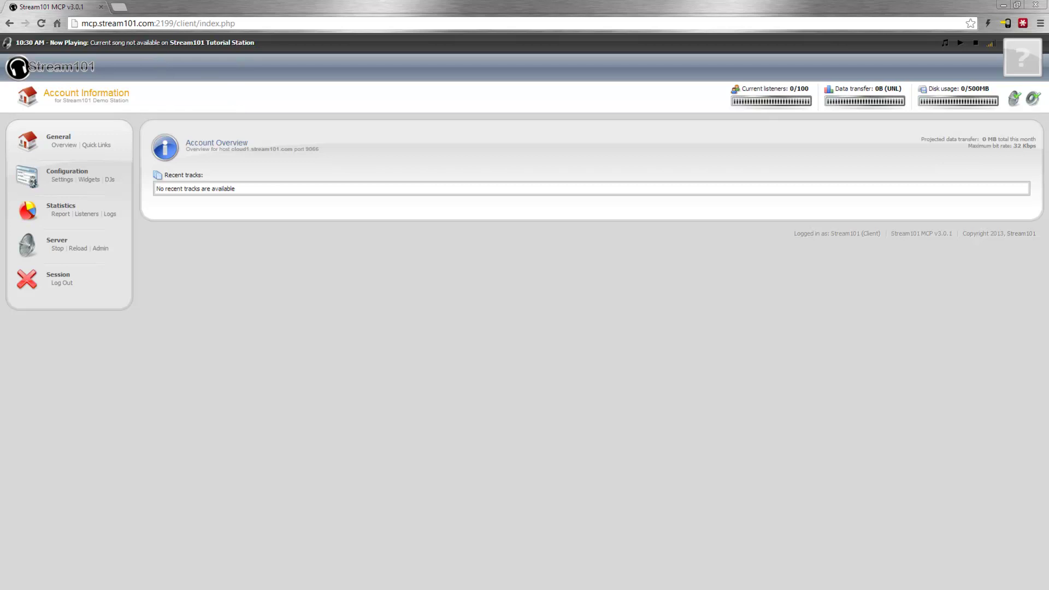
- Arrange windows so the edcast encoder streaming at 32 Kbps shows over the Stream101 panel
{"action": "key", "text": "alt+Tab"}
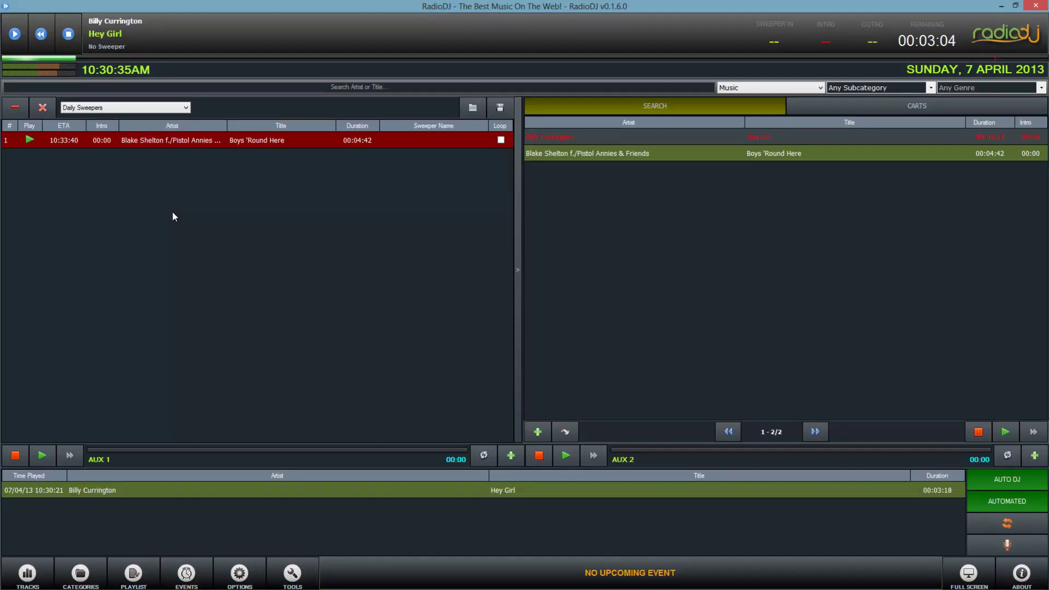
{"action": "left_click", "coordinate": [1002, 5]}
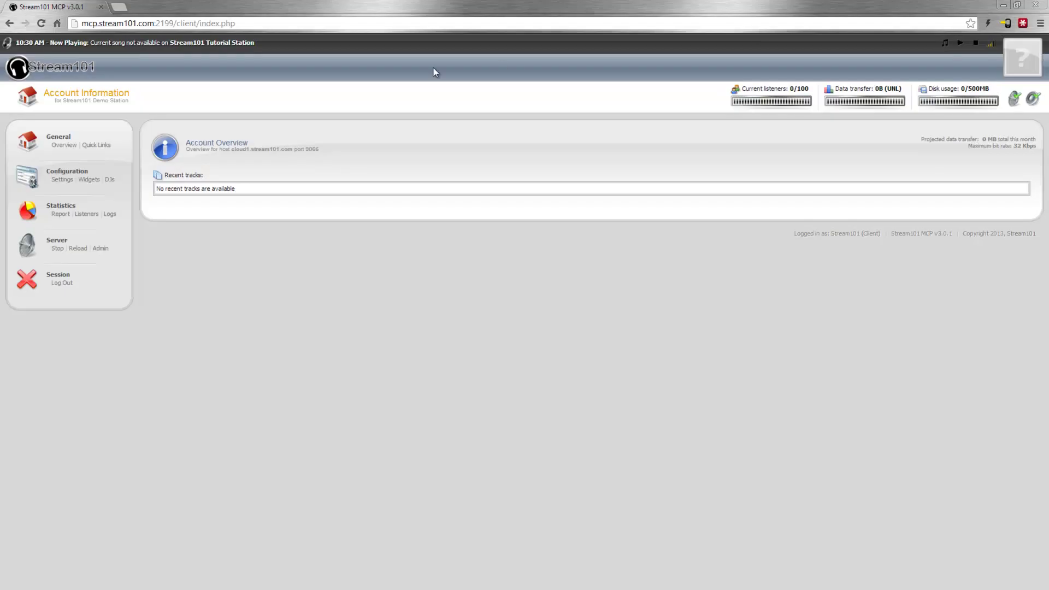
{"action": "key", "text": "alt+Tab"}
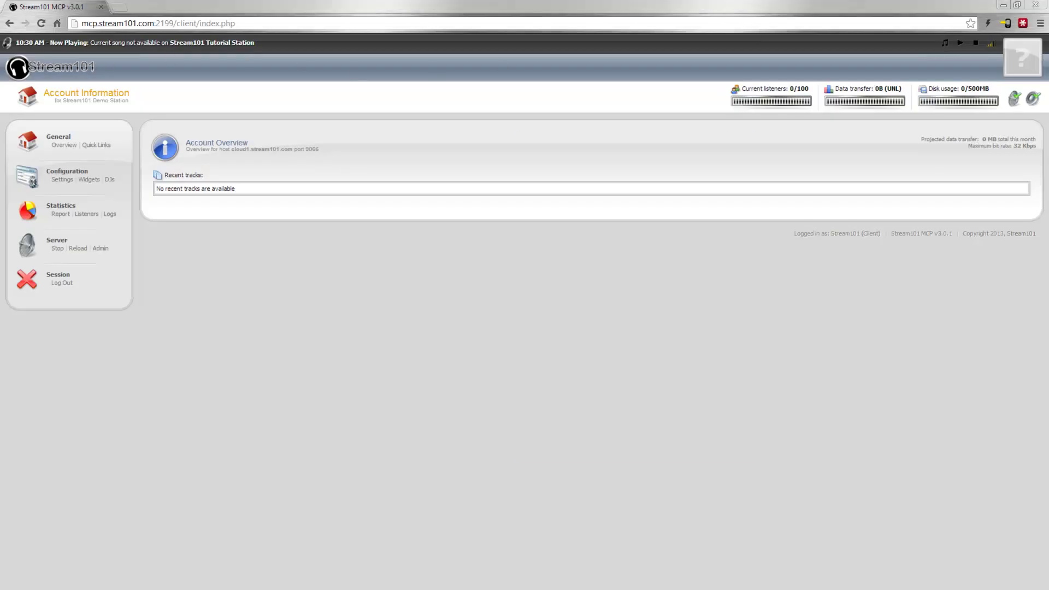
{"action": "key", "text": "alt+Tab"}
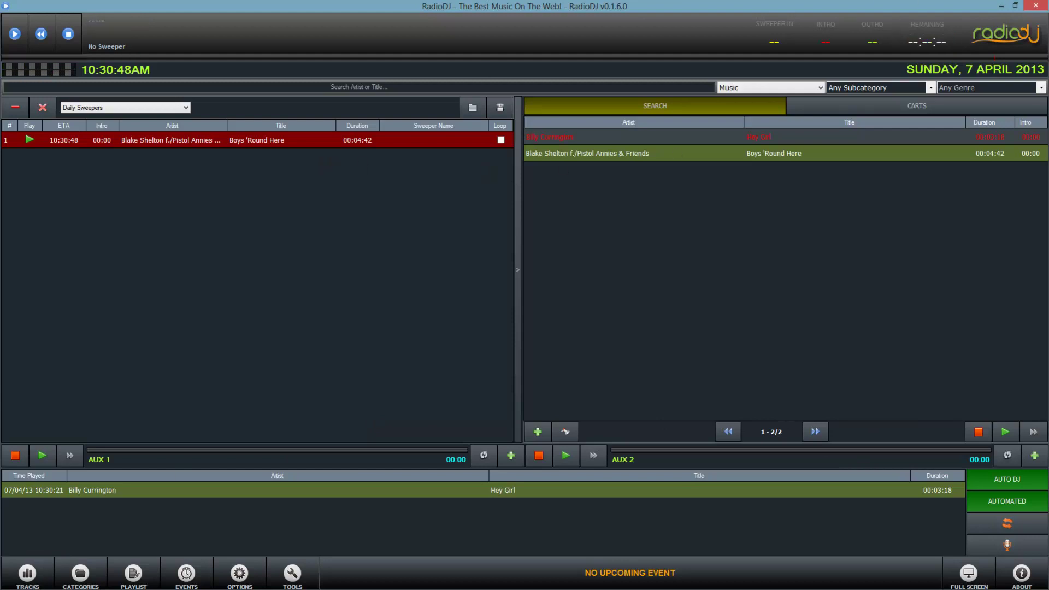
{"action": "left_click", "coordinate": [1001, 6]}
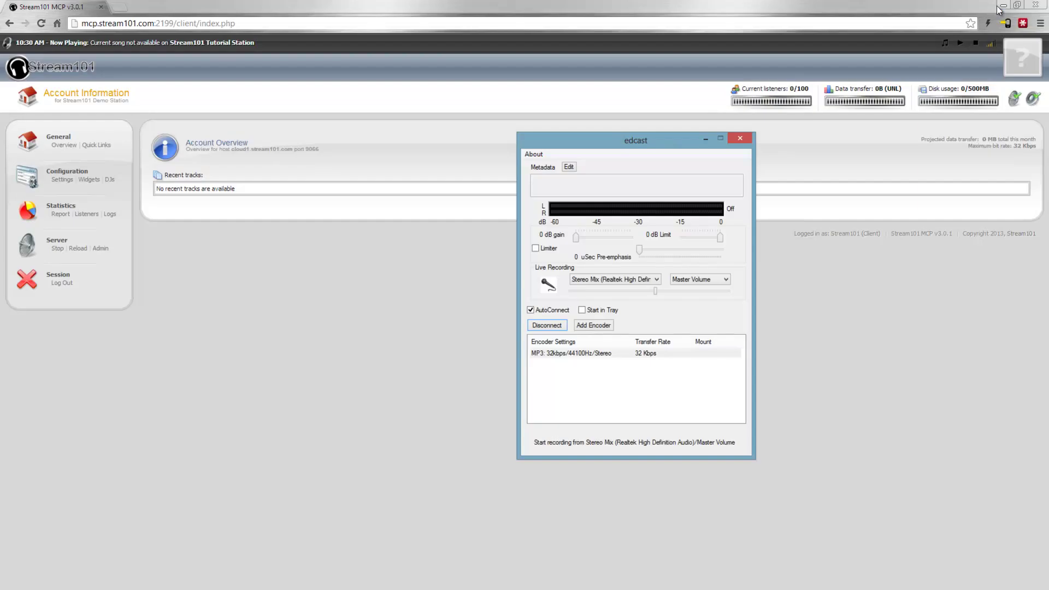